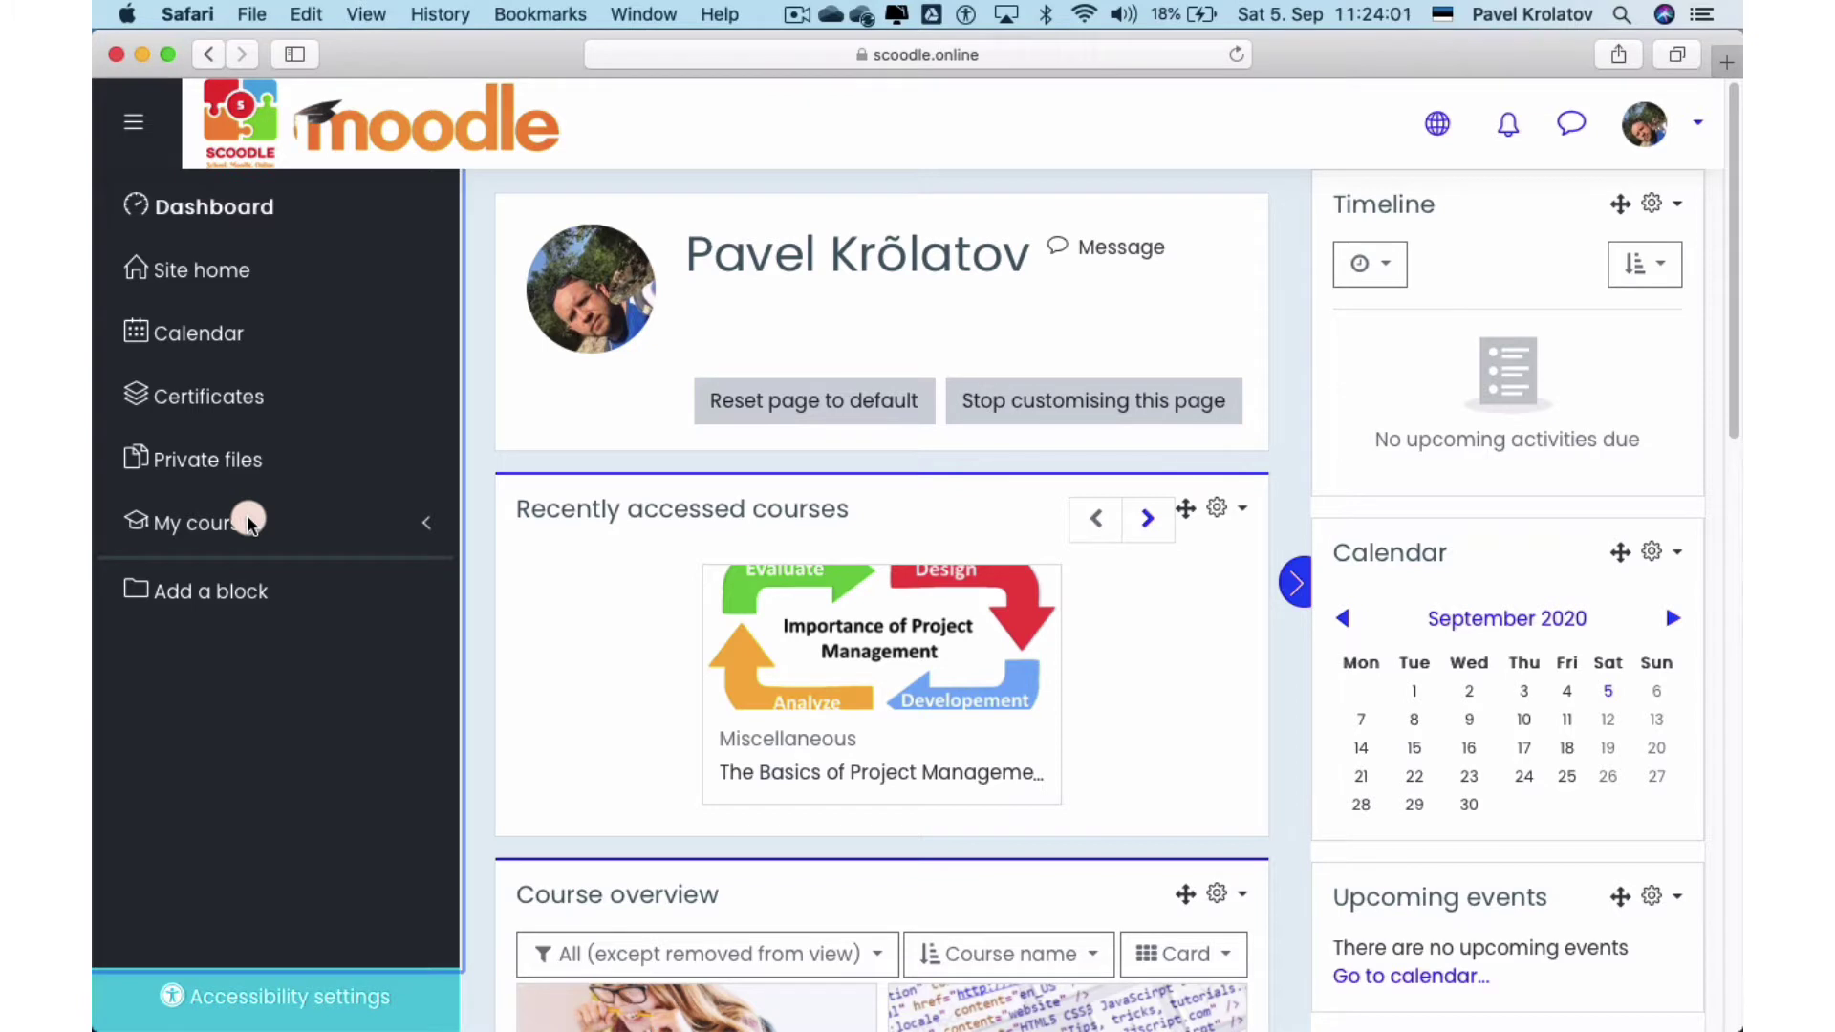
# Open the PM Basics course from the list of own courses.
pyautogui.click(235, 523)
pyautogui.scroll(-3, 263, 555)
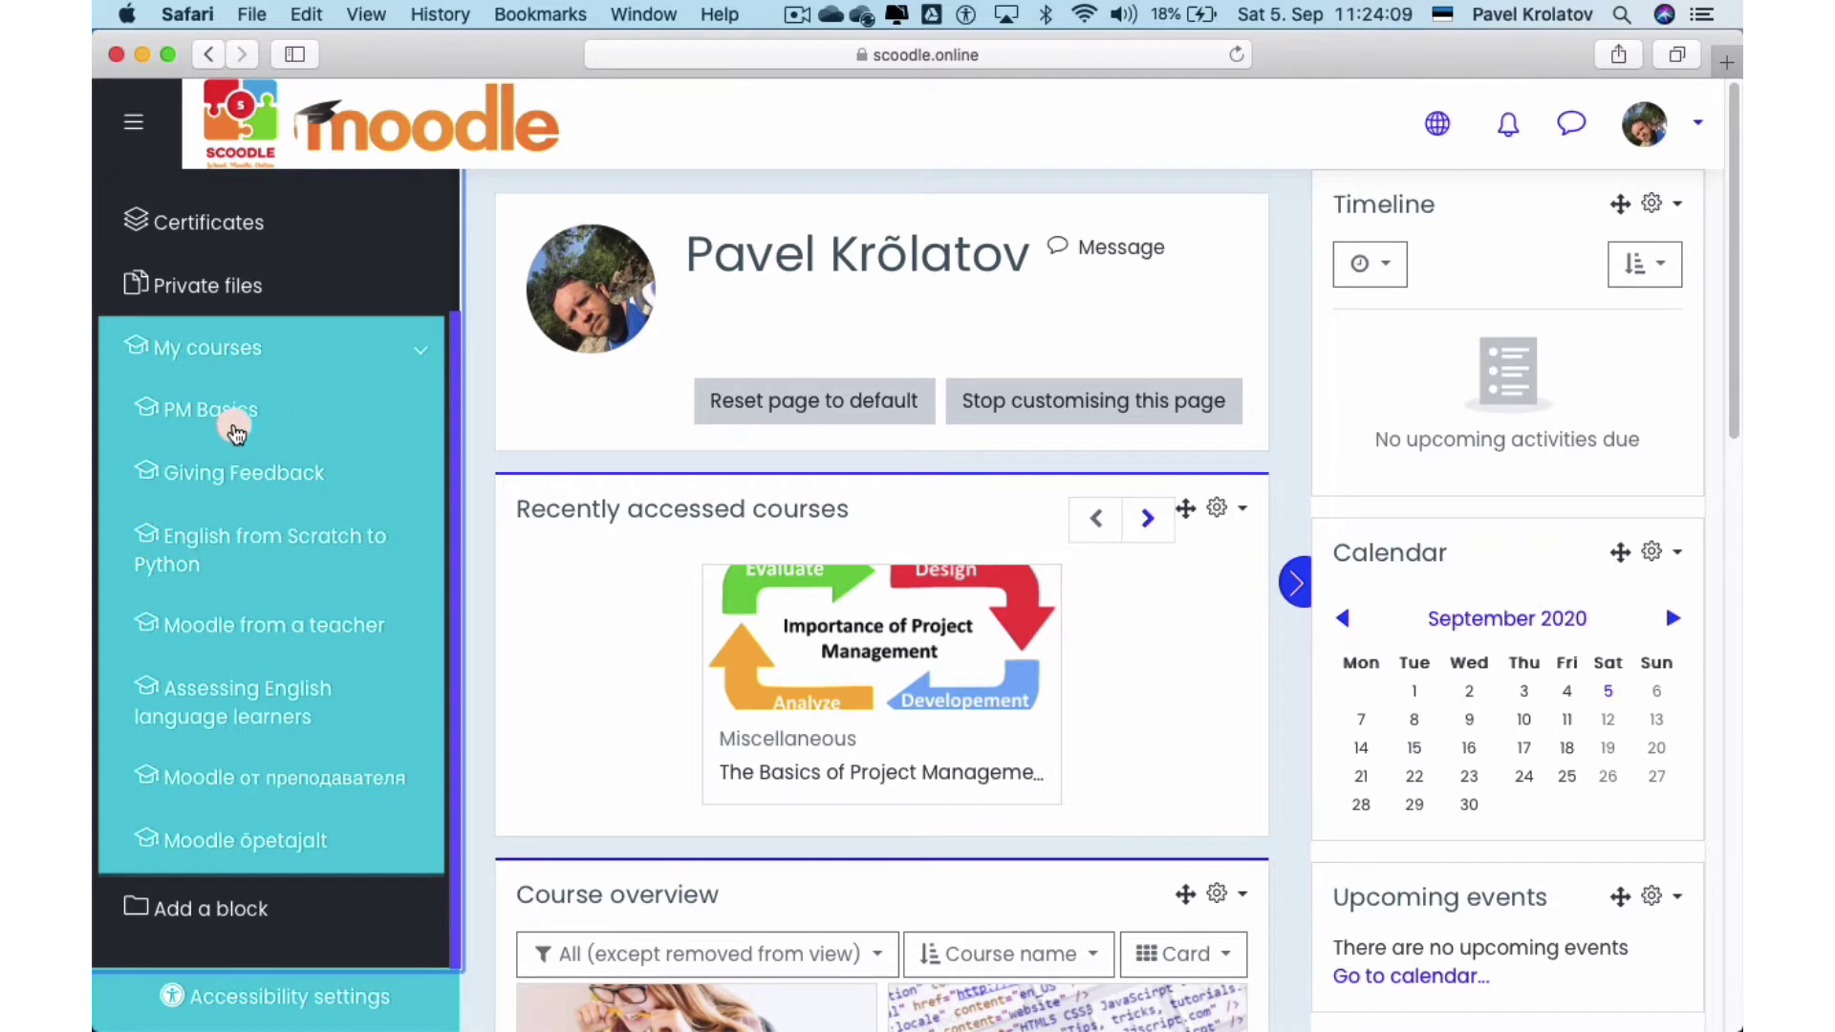
pyautogui.click(234, 415)
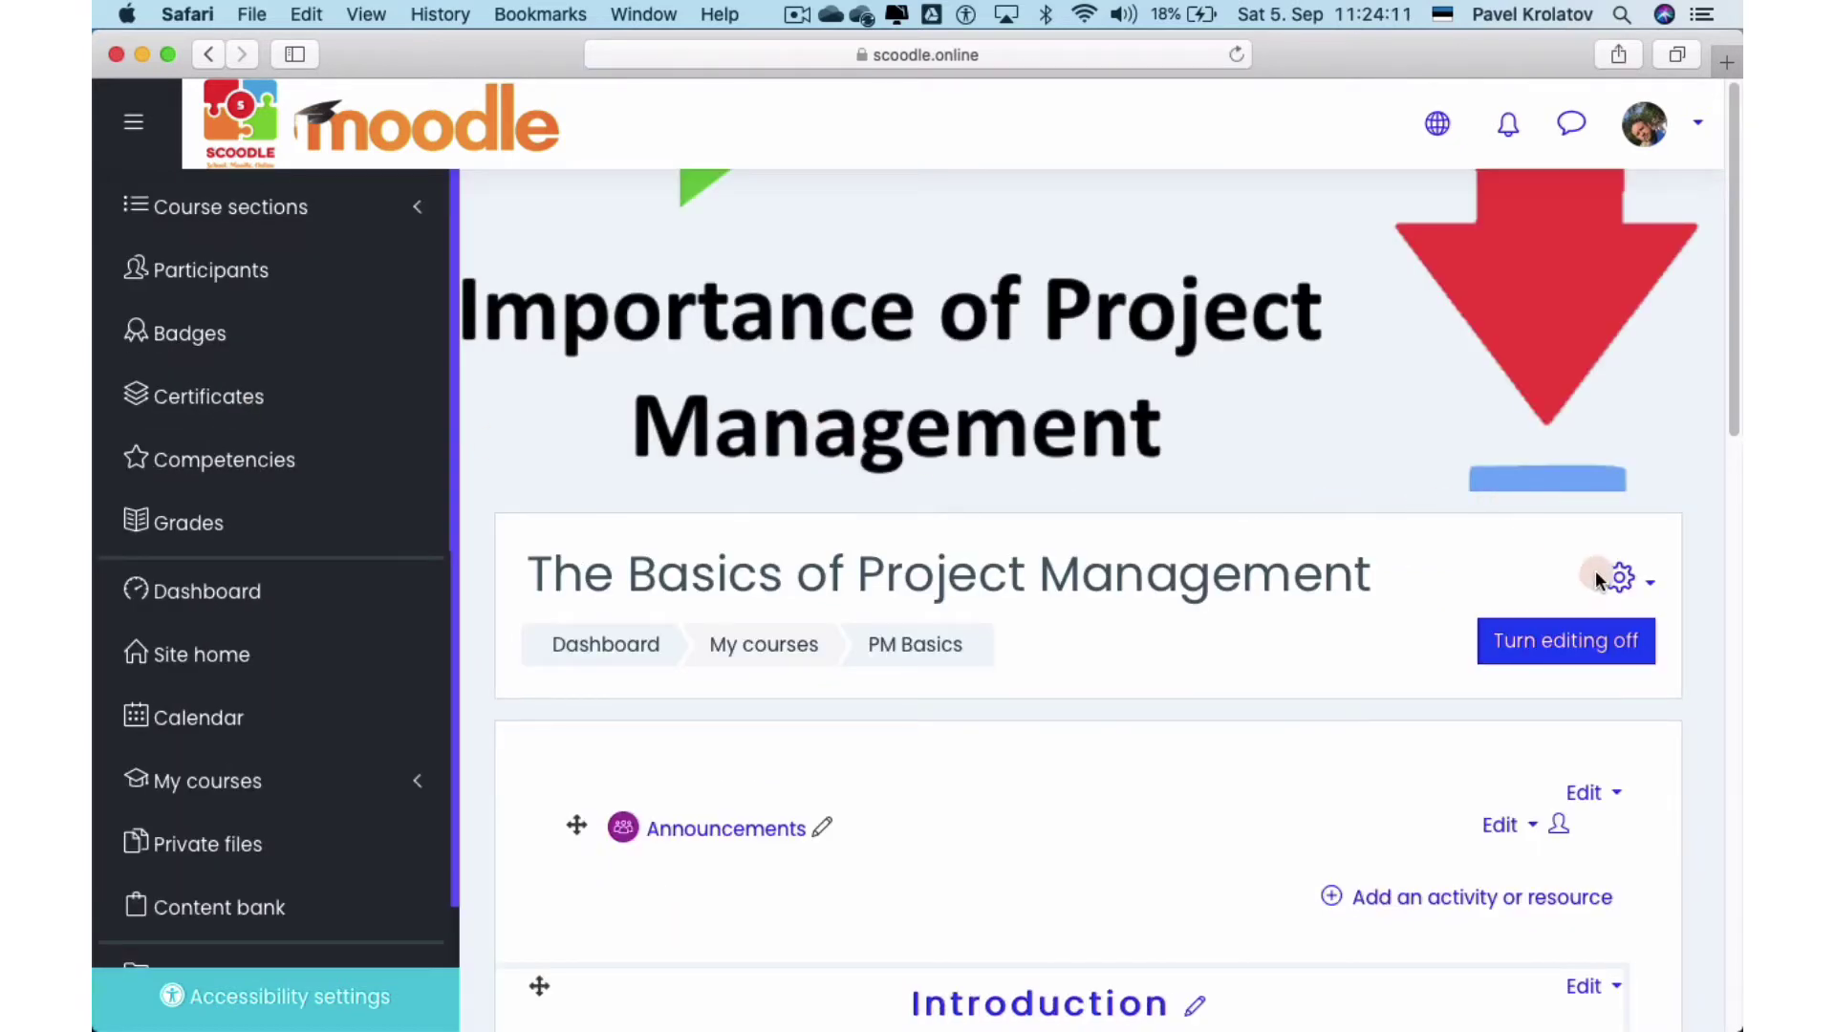
# Open the question bank of The Basics of Project Management course through its full course administration page.
pyautogui.scroll(-3, 1422, 614)
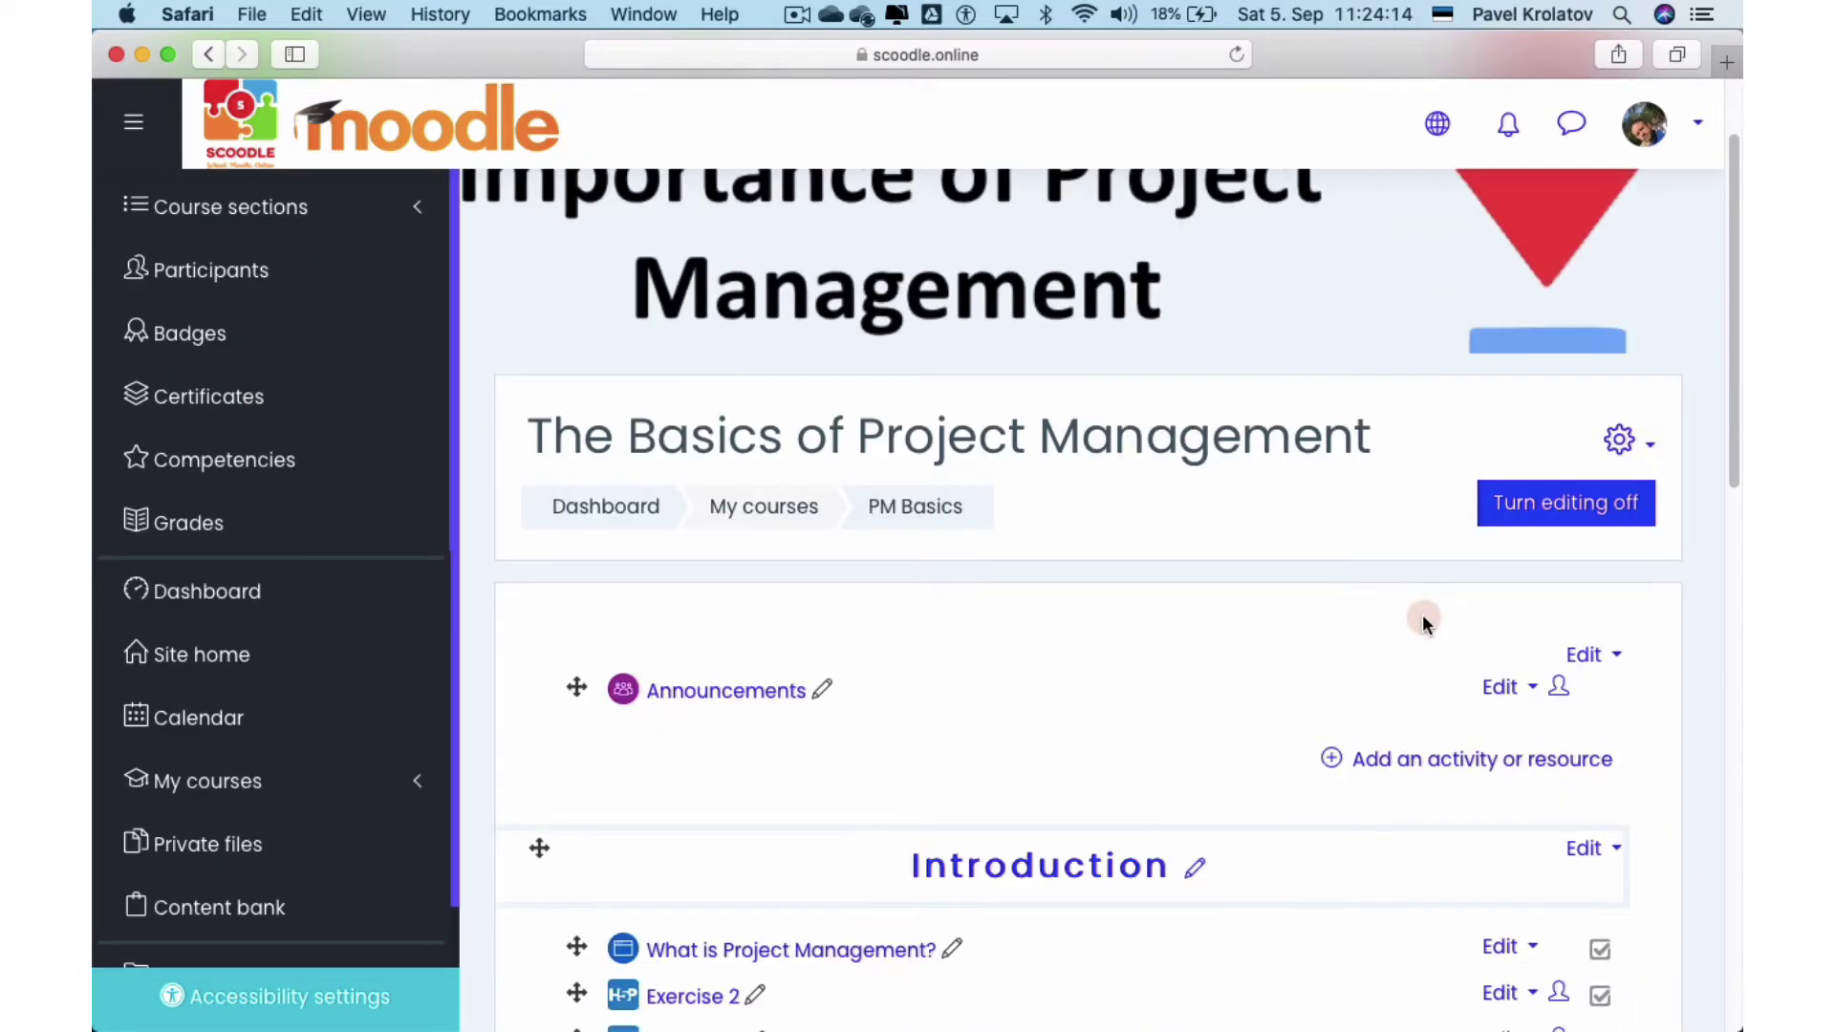
pyautogui.click(1656, 452)
pyautogui.scroll(-5, 1597, 606)
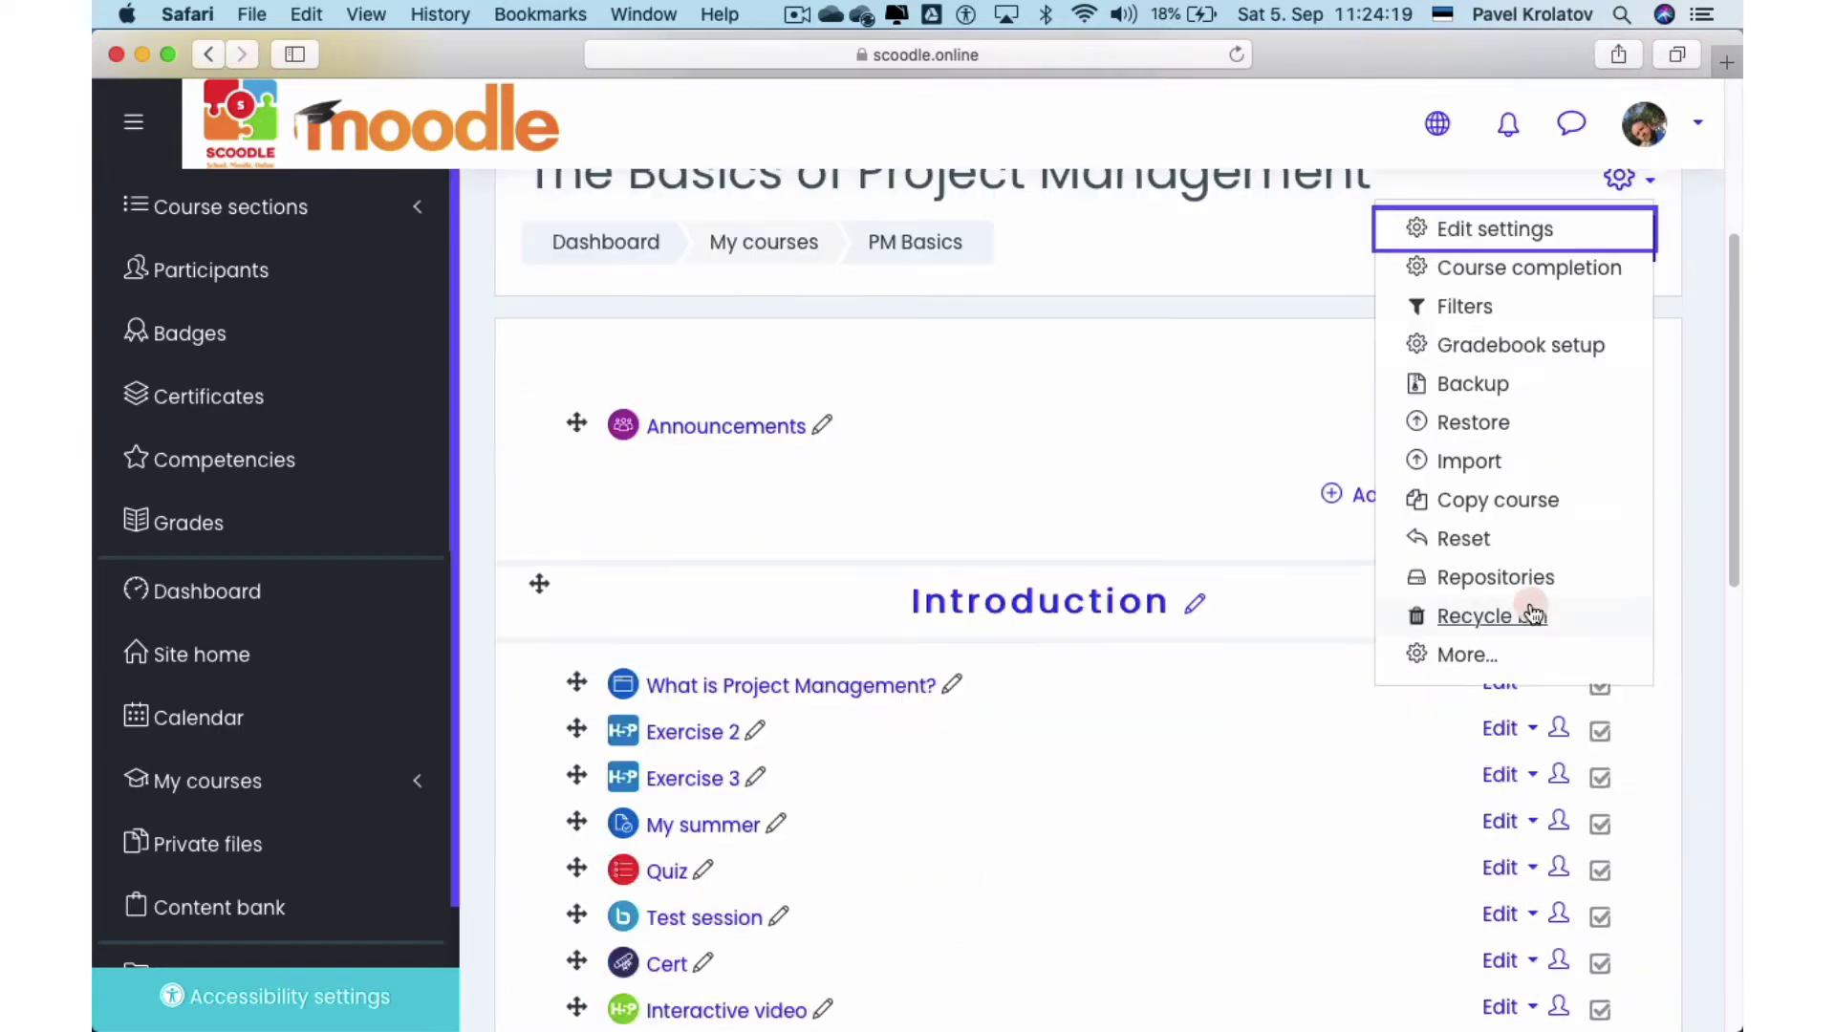
pyautogui.click(1472, 655)
pyautogui.scroll(-10, 1472, 656)
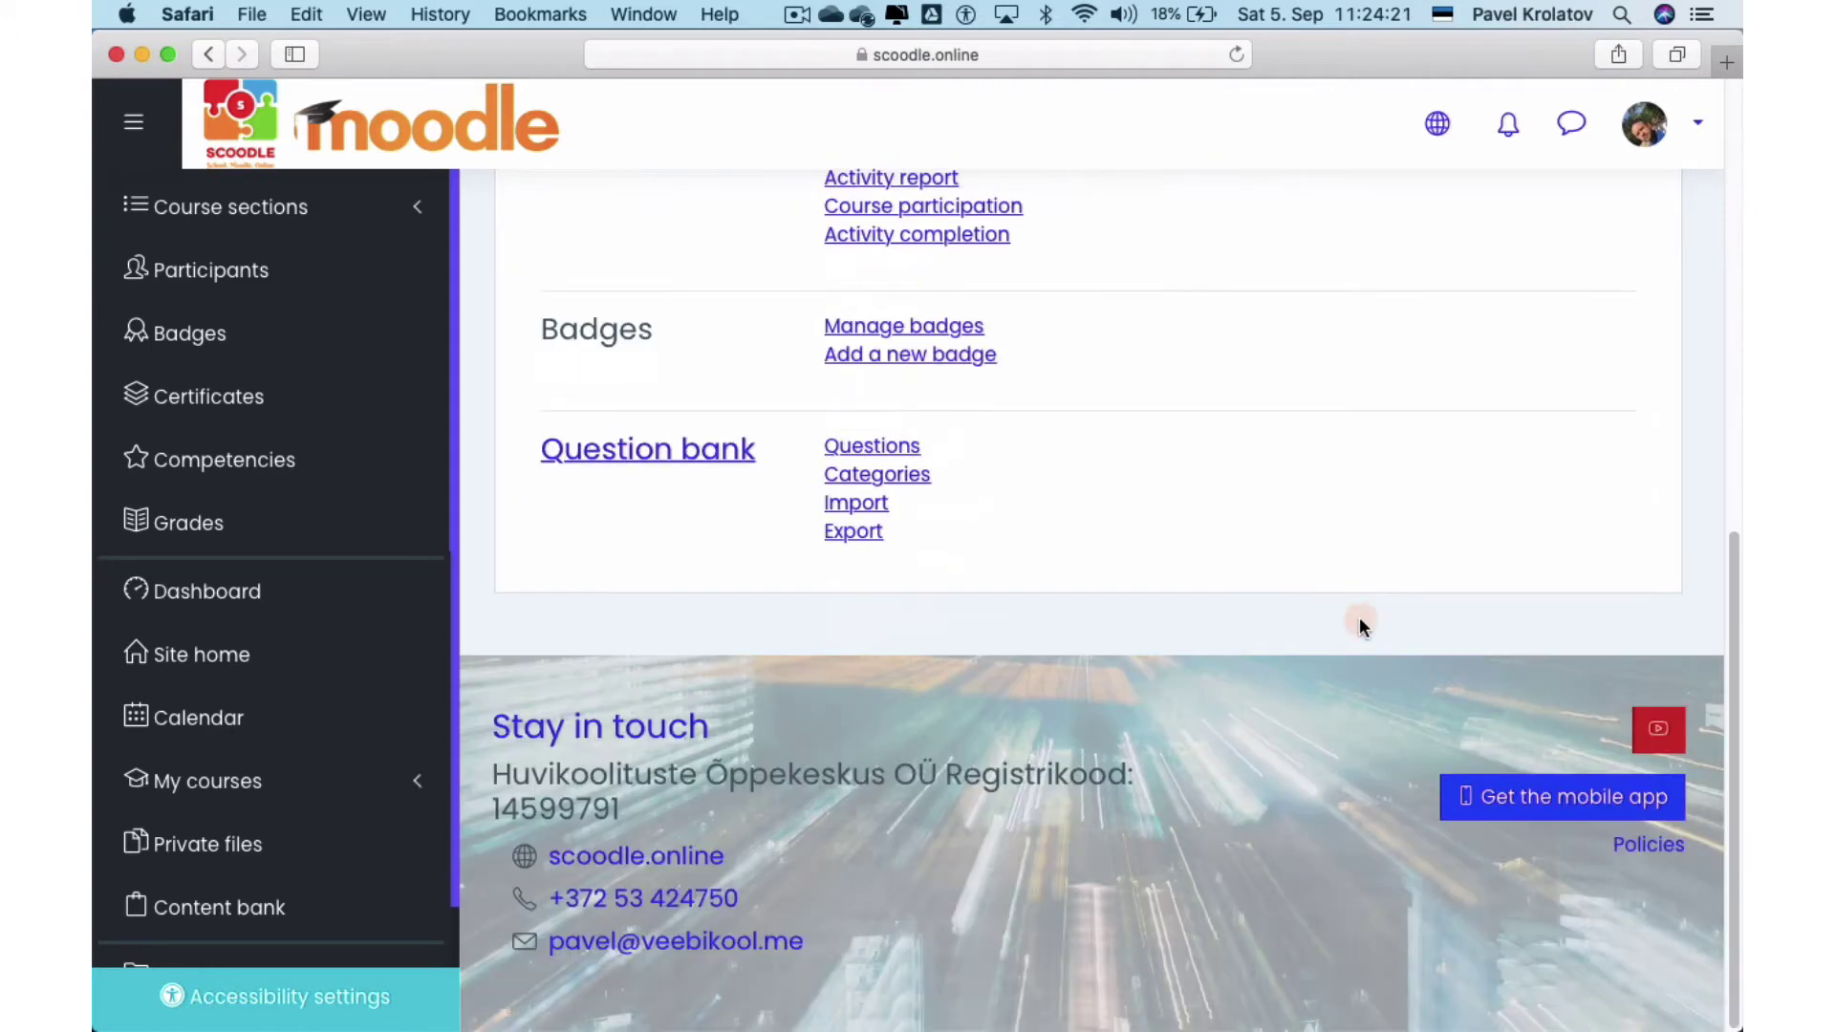
pyautogui.click(660, 461)
# Display the questions of the category Top for Miscellaneous in the question bank.
pyautogui.scroll(-3, 1045, 622)
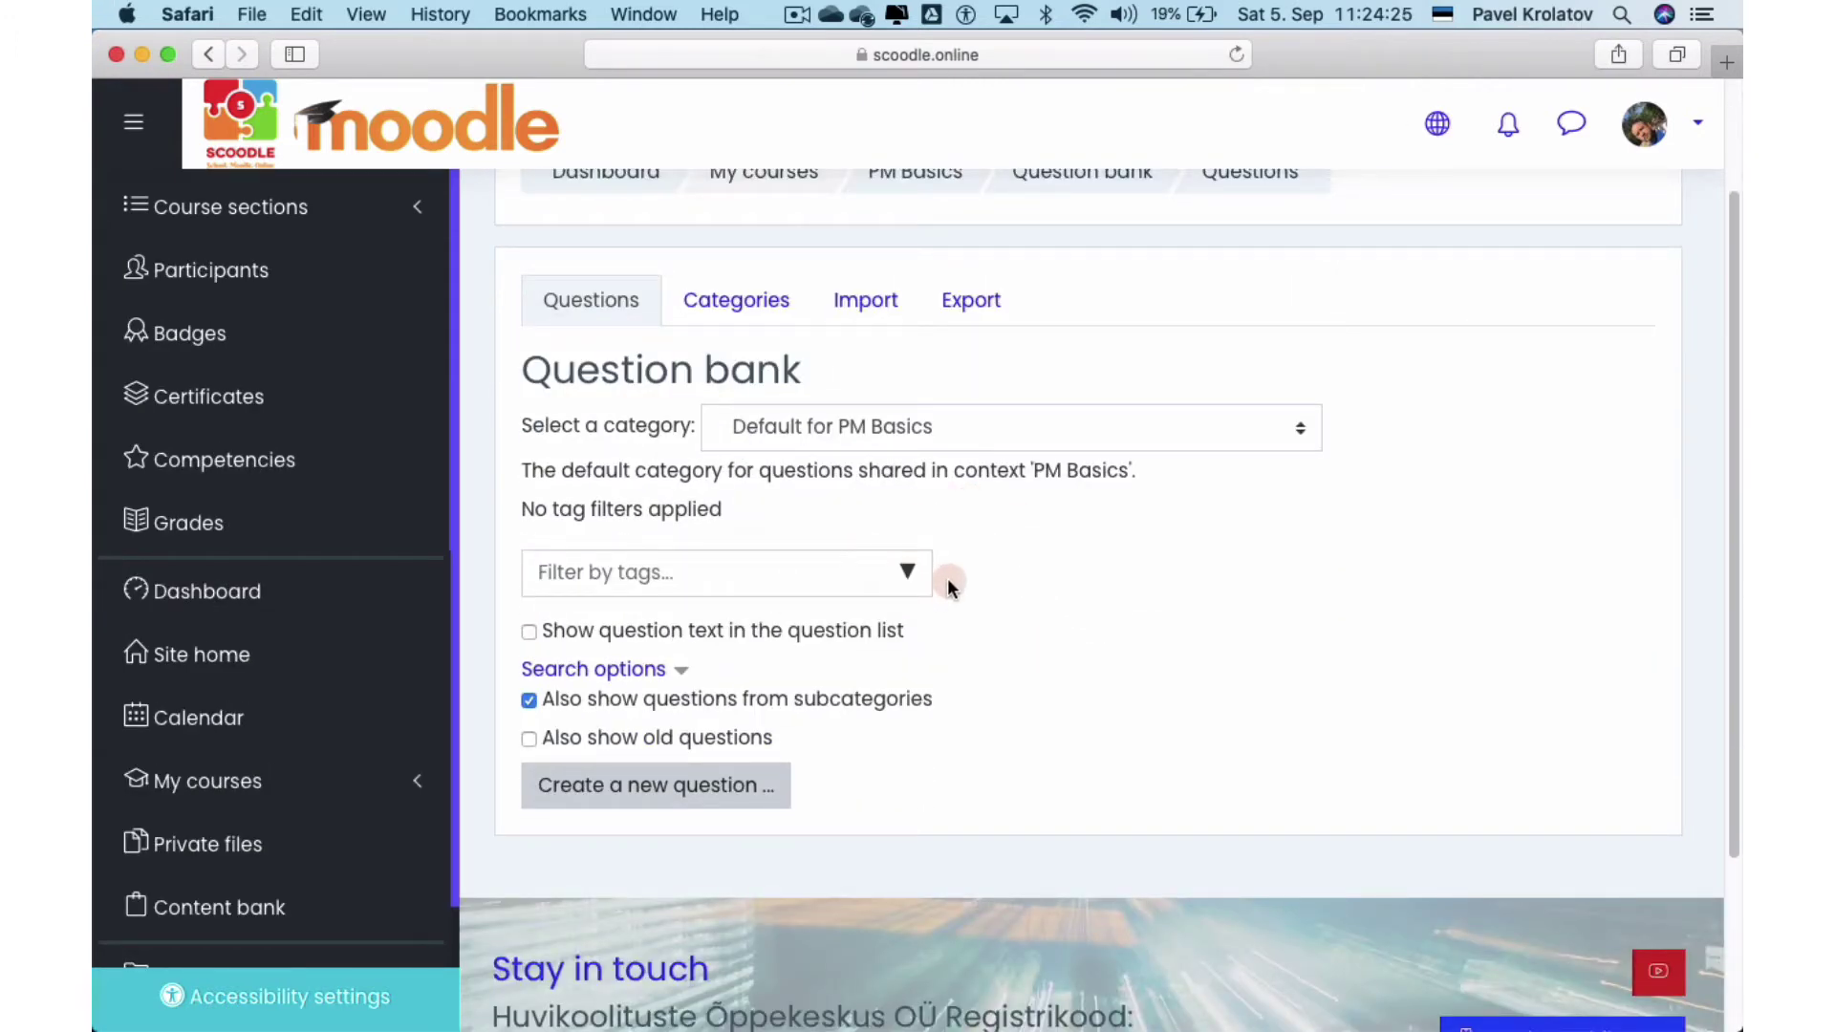
pyautogui.click(957, 426)
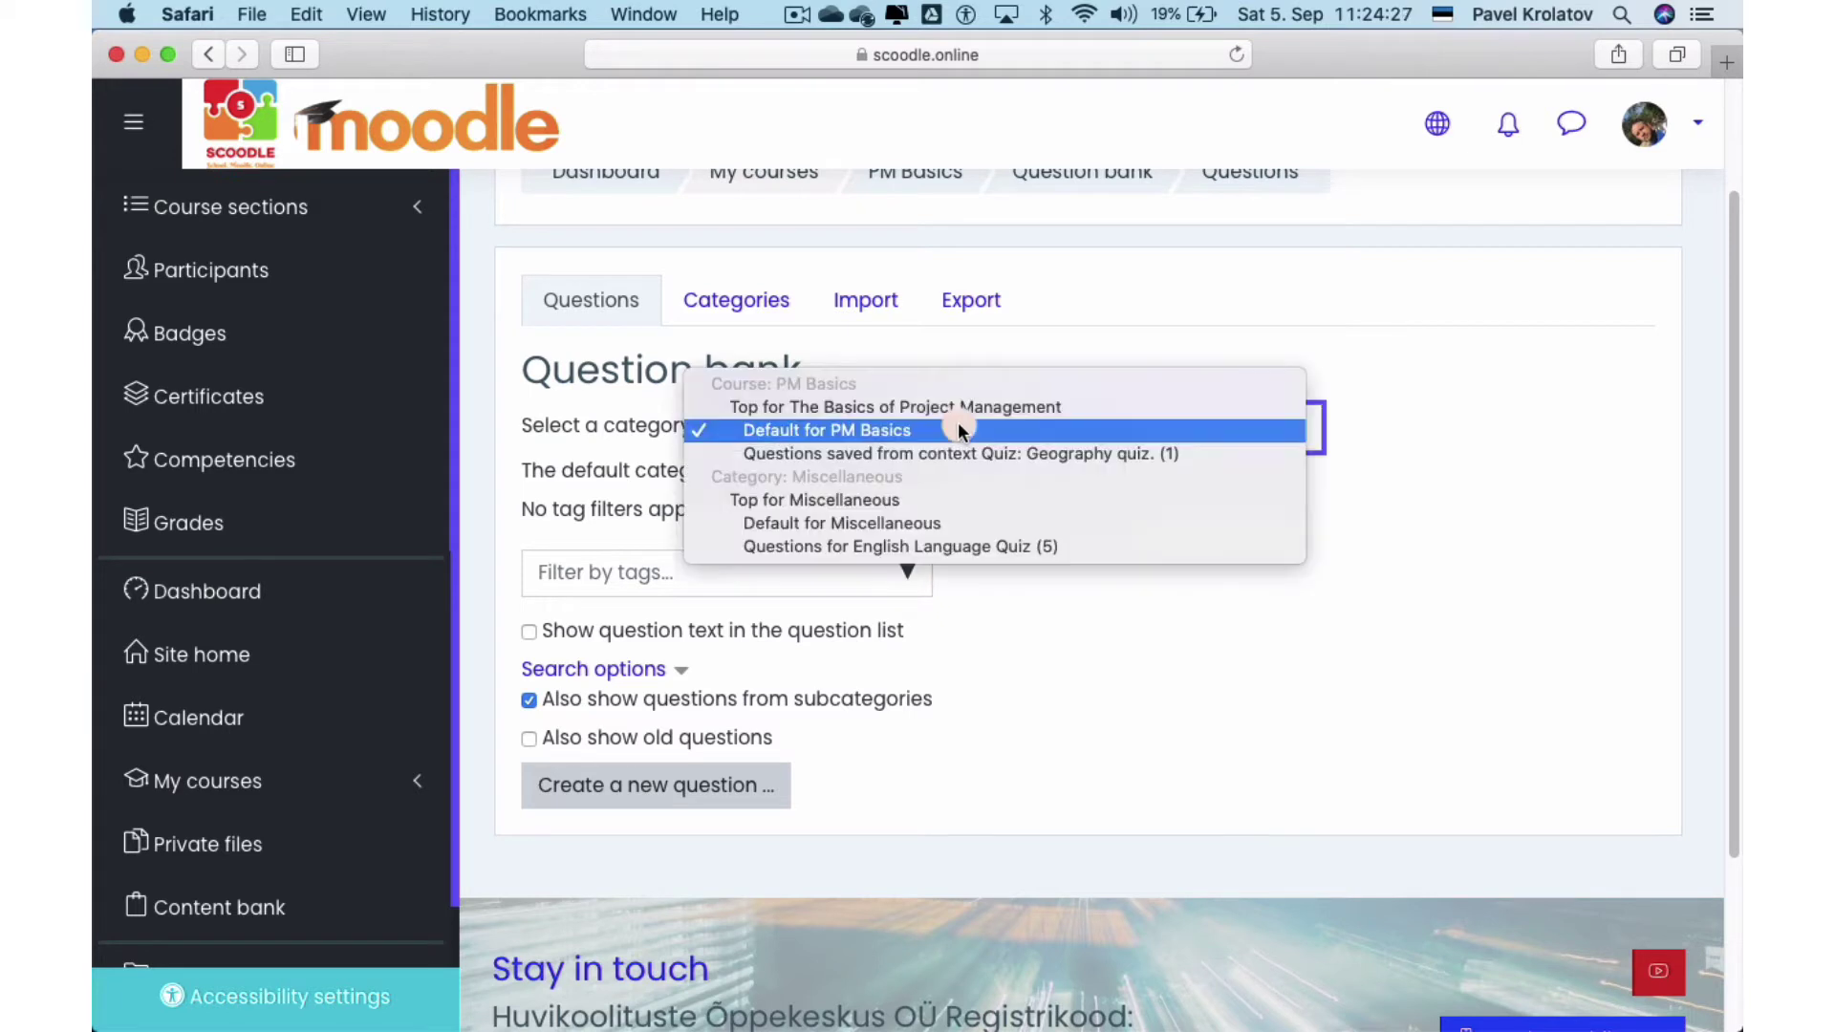
pyautogui.click(920, 489)
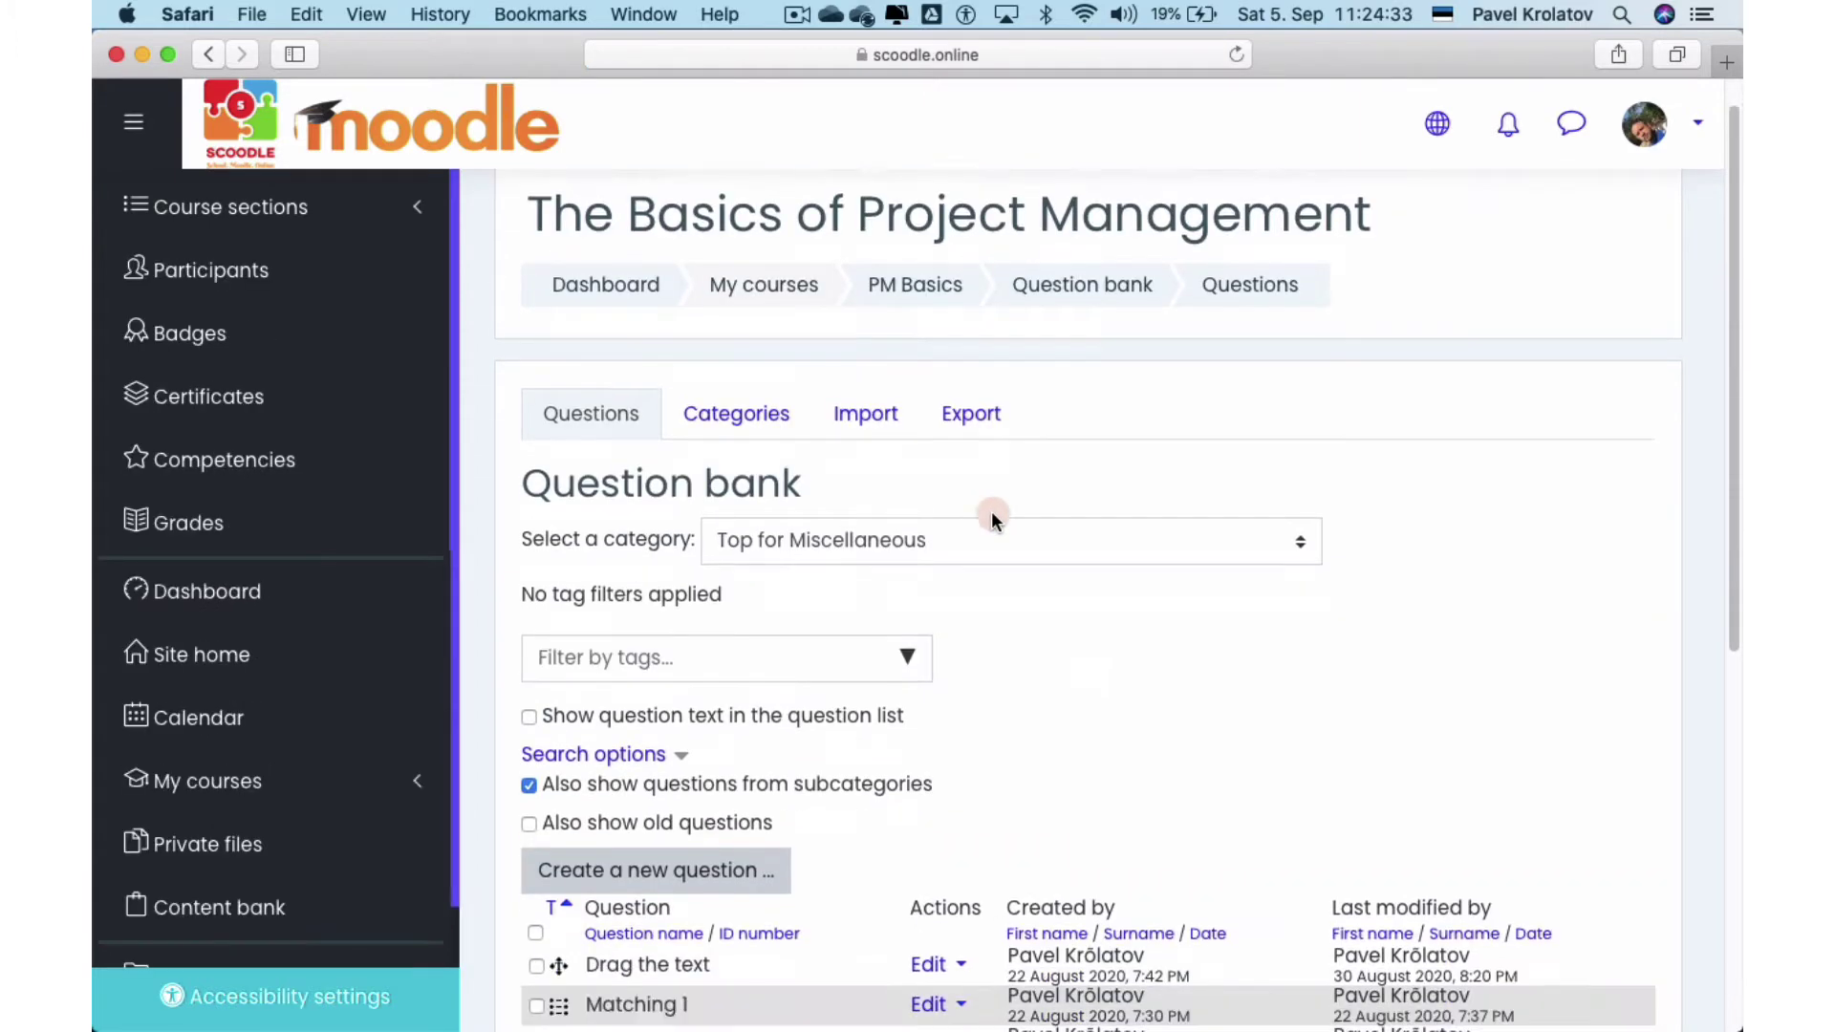
# Open a preview of the Matching 1 question.
pyautogui.scroll(-5, 990, 510)
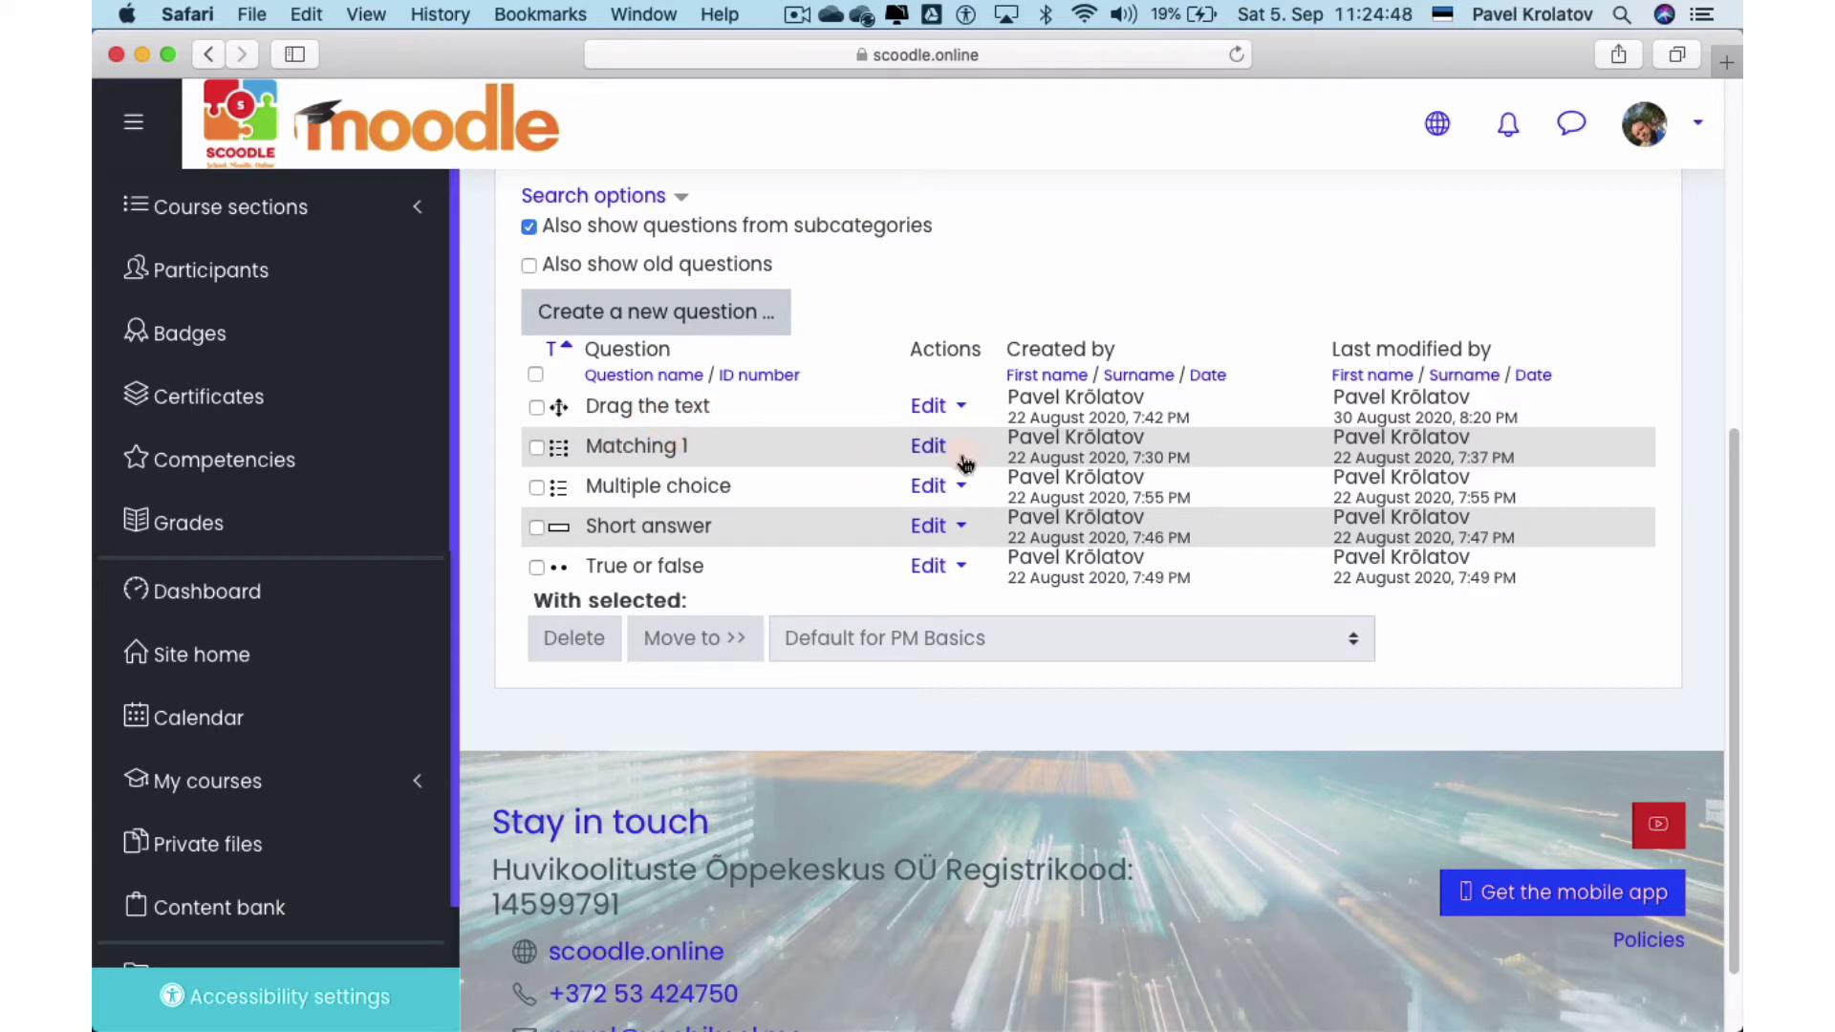
pyautogui.click(961, 454)
pyautogui.click(760, 571)
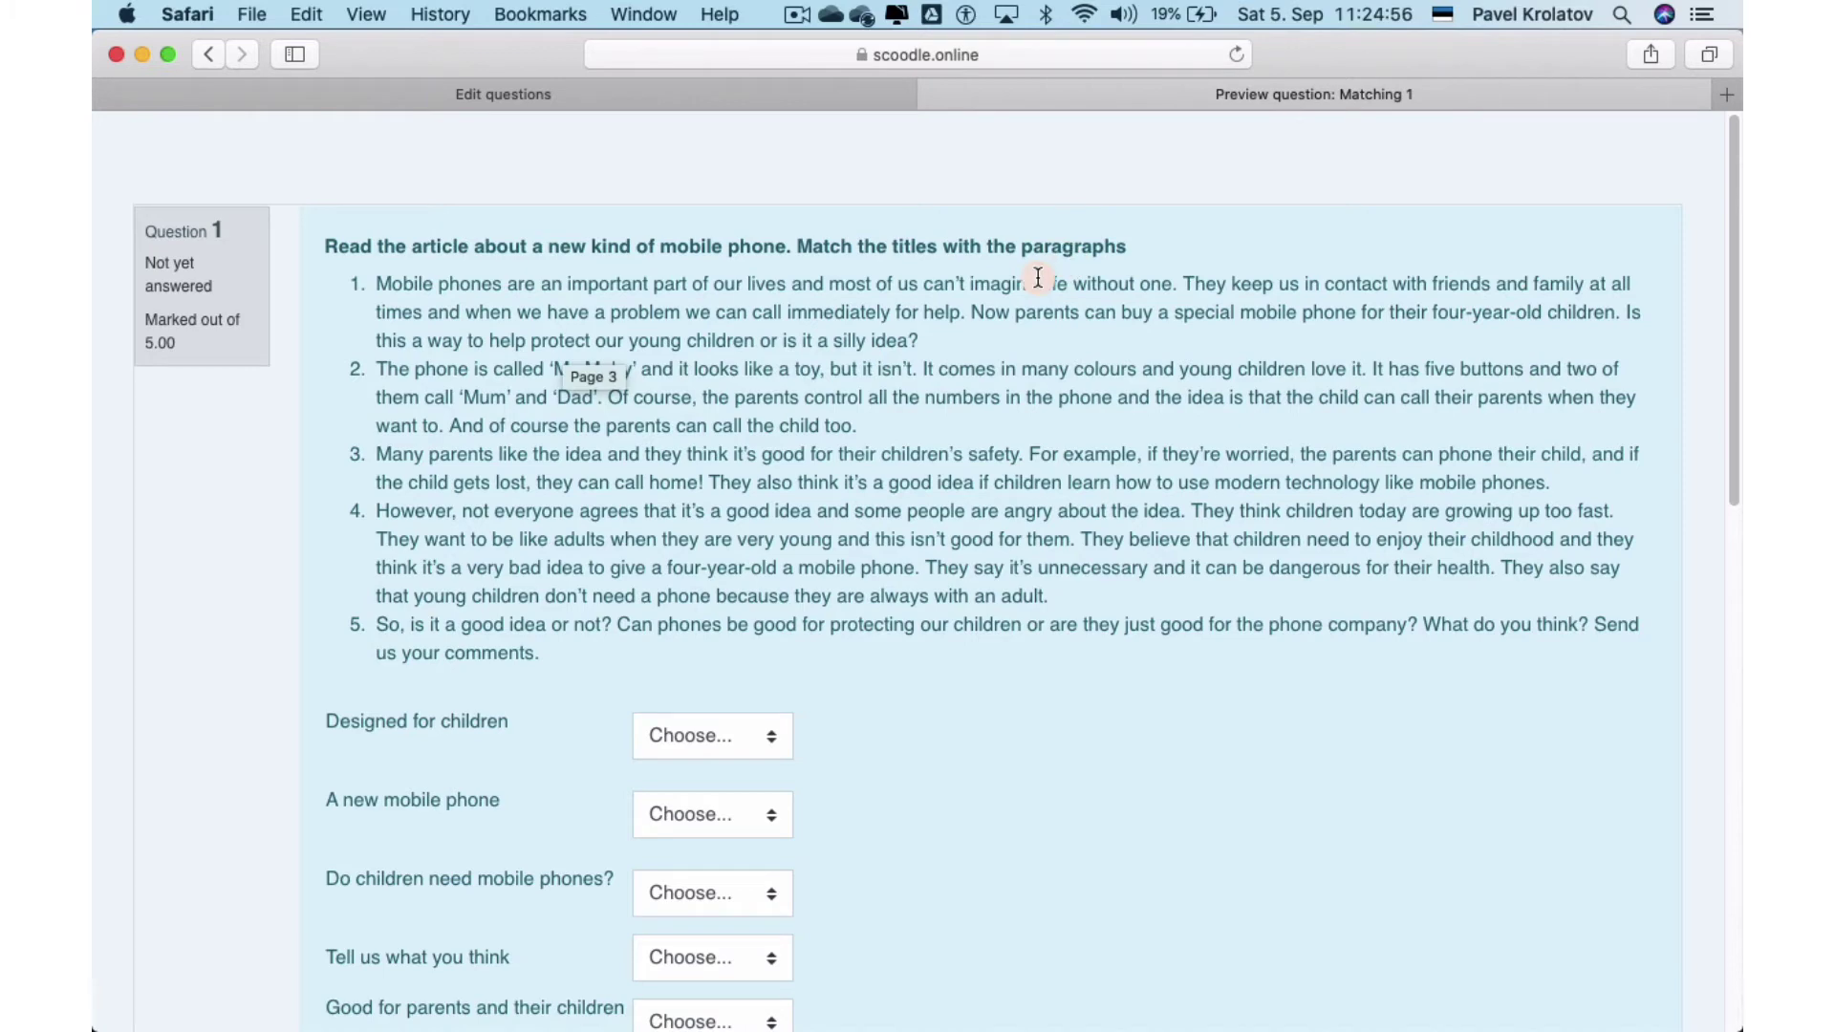
# Examine the article, the paragraph choices for Designed for children and the attempt options in the preview, and close it.
pyautogui.scroll(-5, 961, 561)
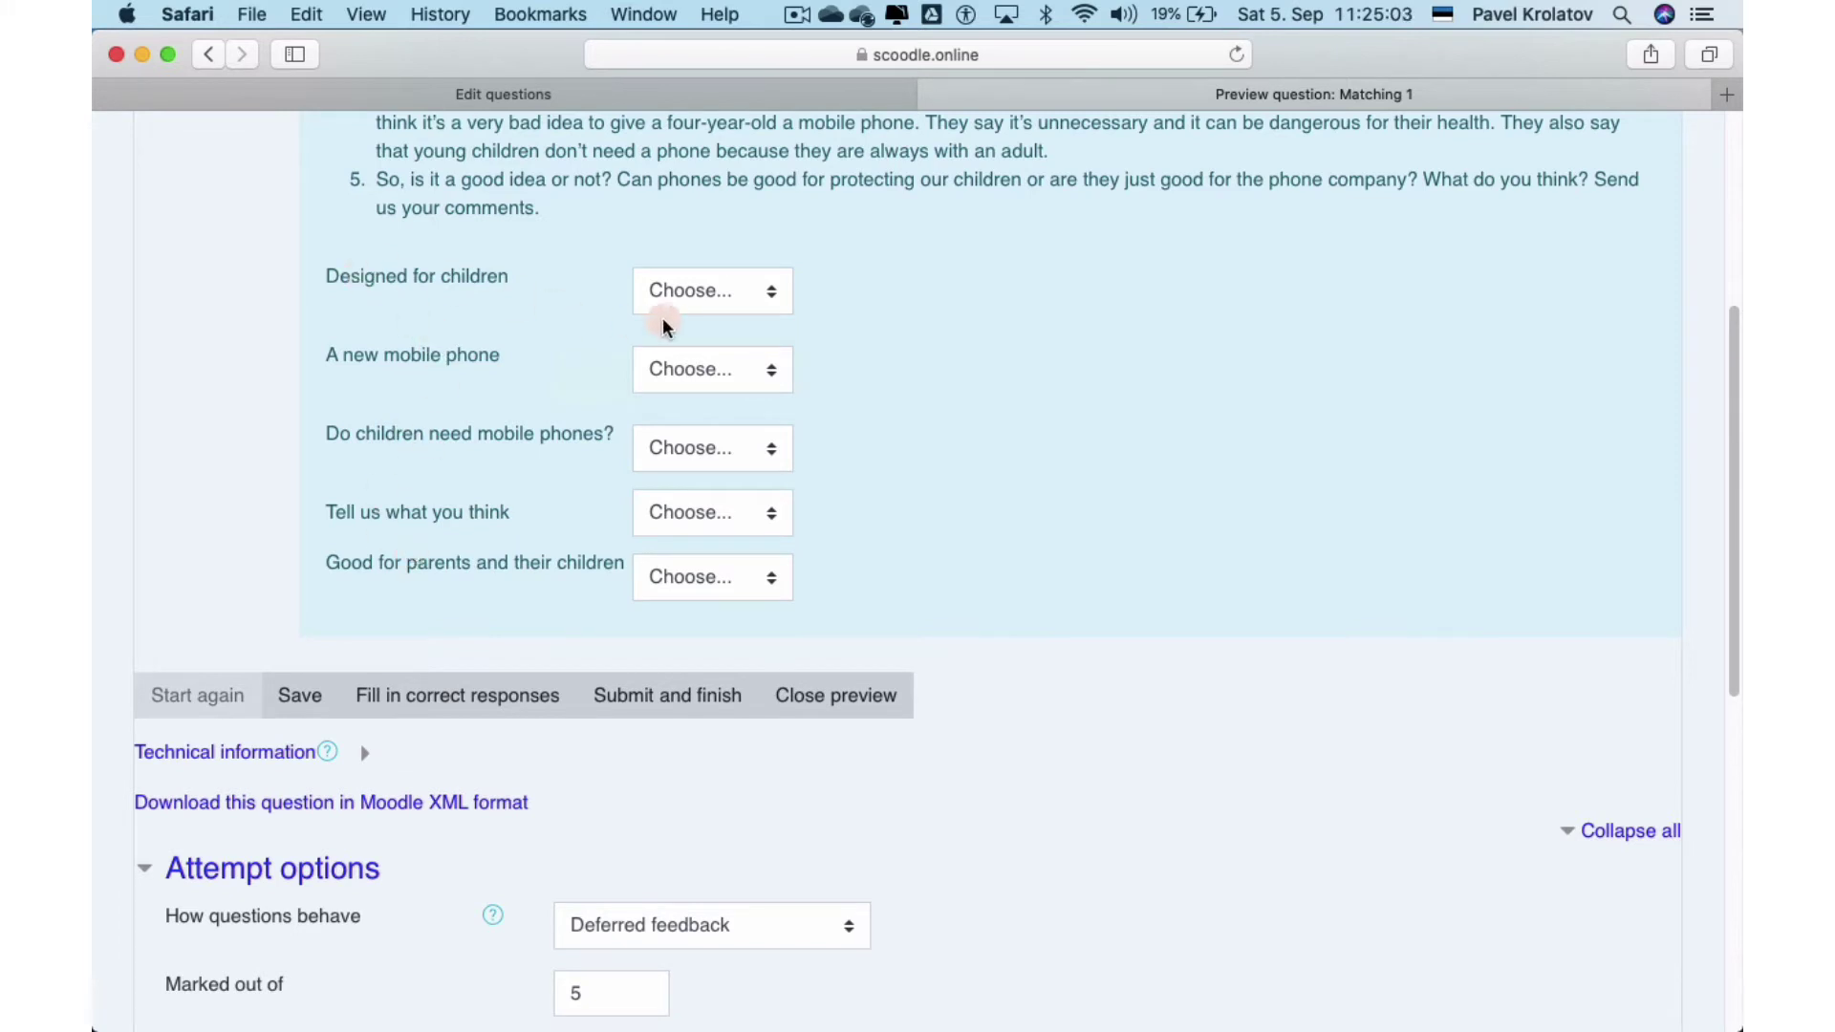
pyautogui.click(688, 306)
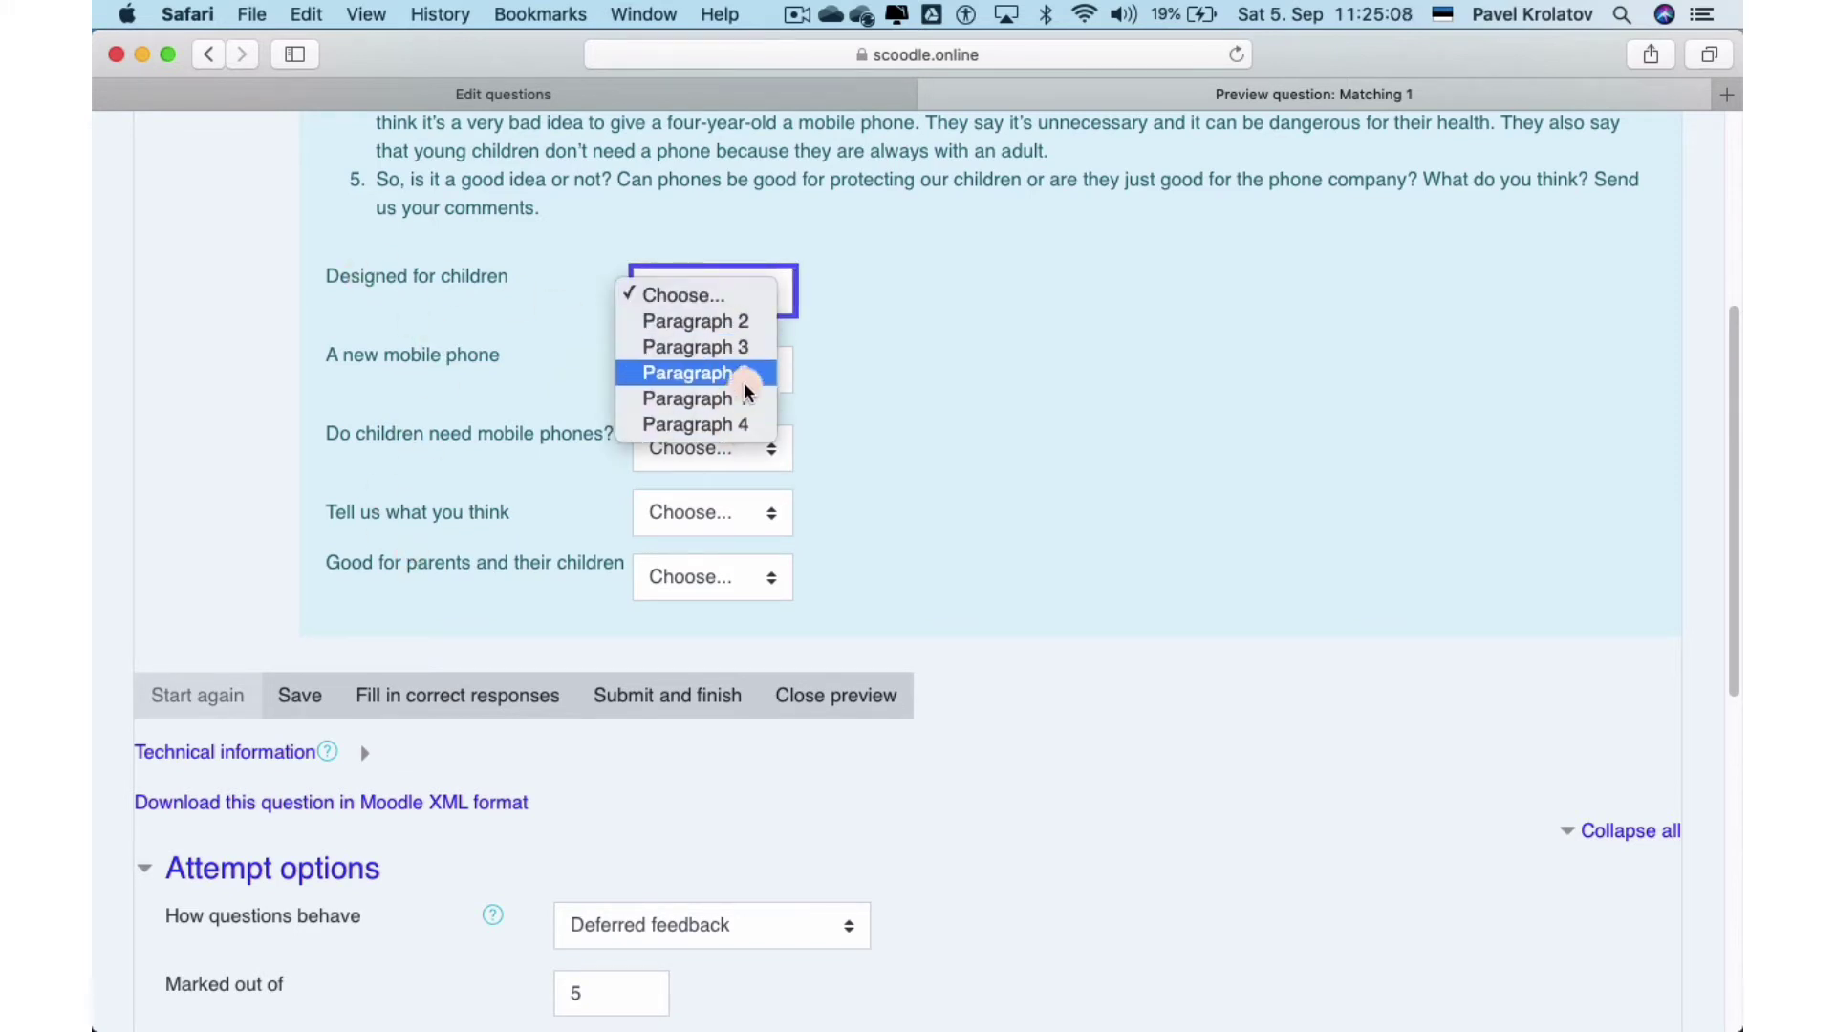
pyautogui.click(985, 454)
pyautogui.scroll(5, 913, 413)
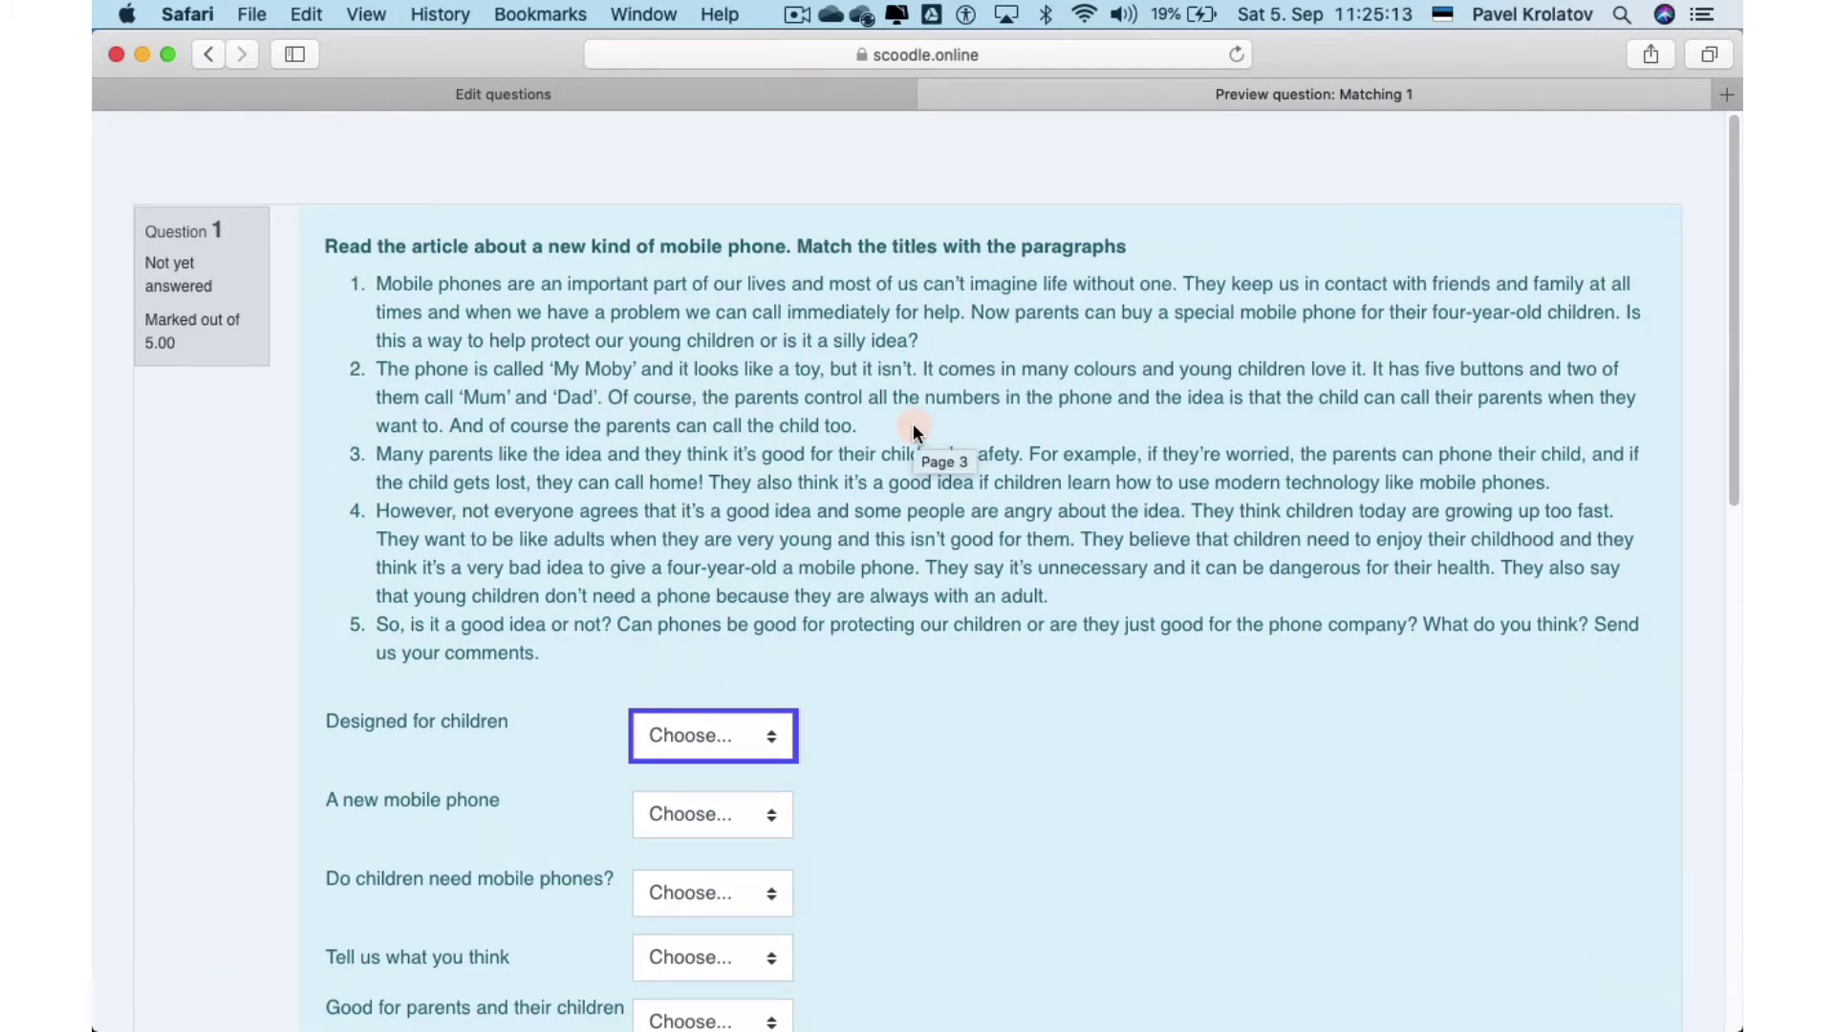
pyautogui.scroll(-3, 913, 422)
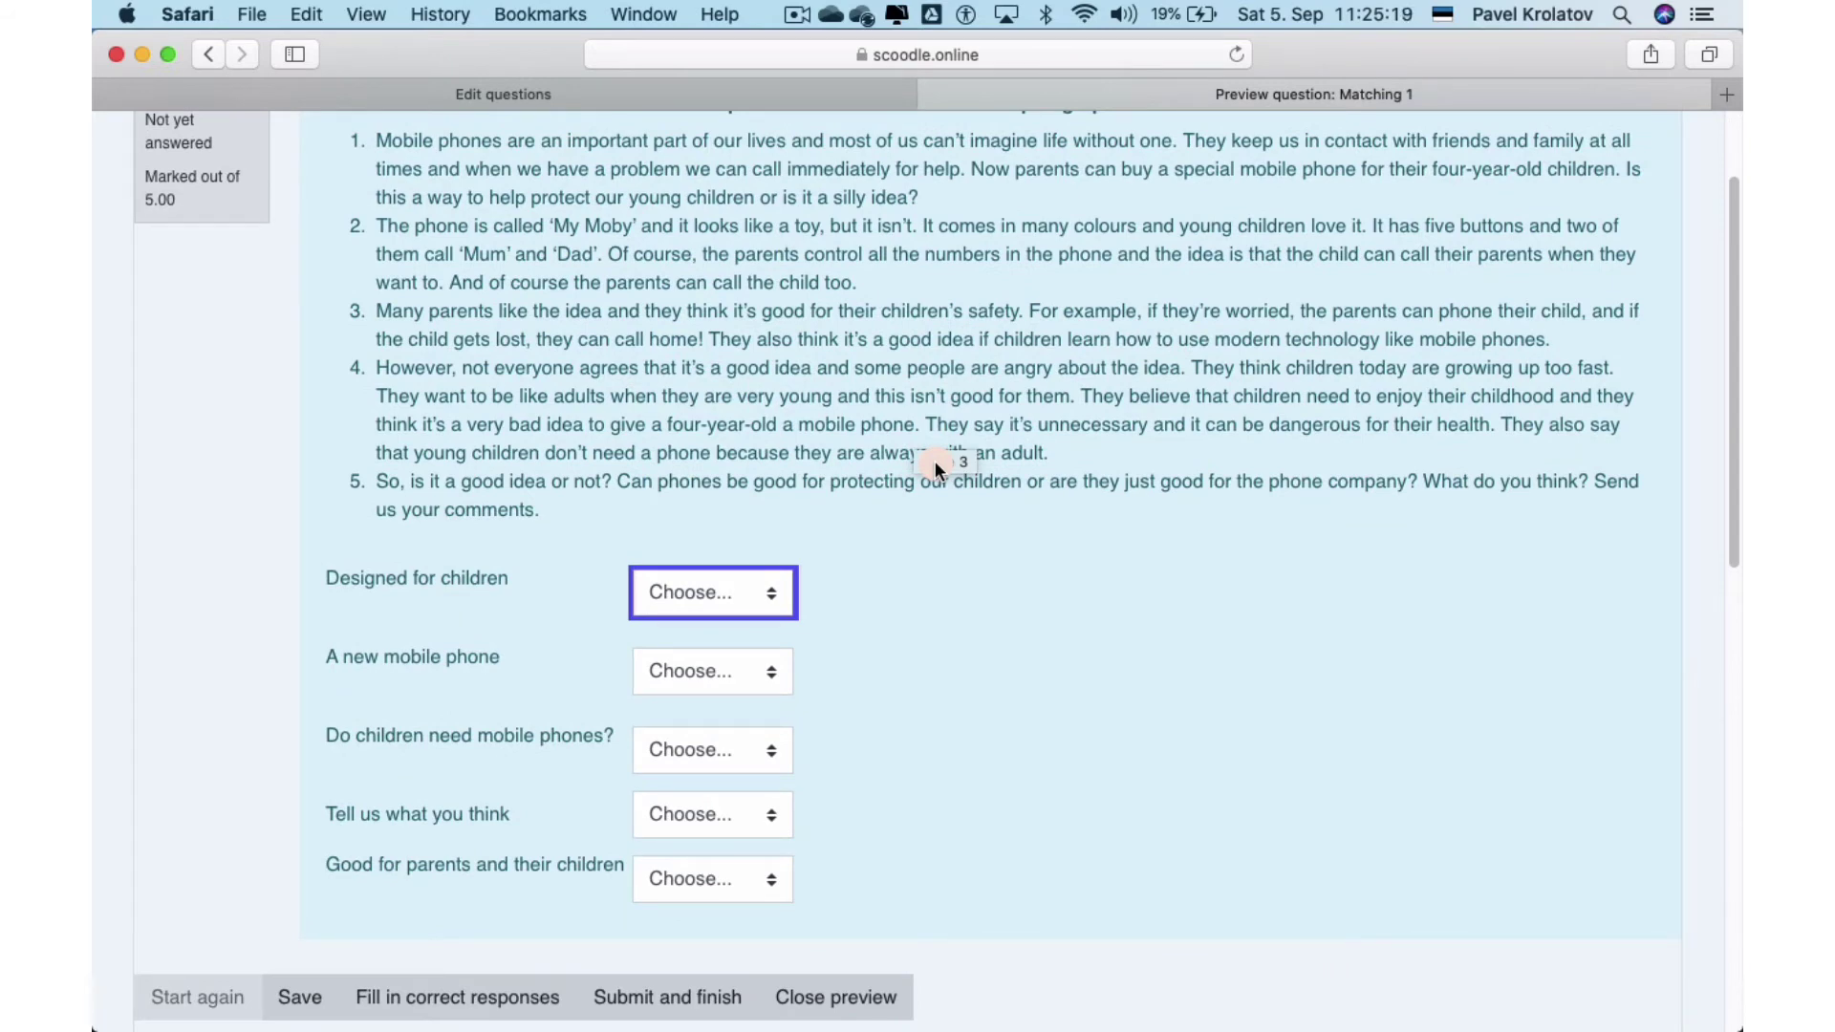
pyautogui.scroll(-10, 934, 462)
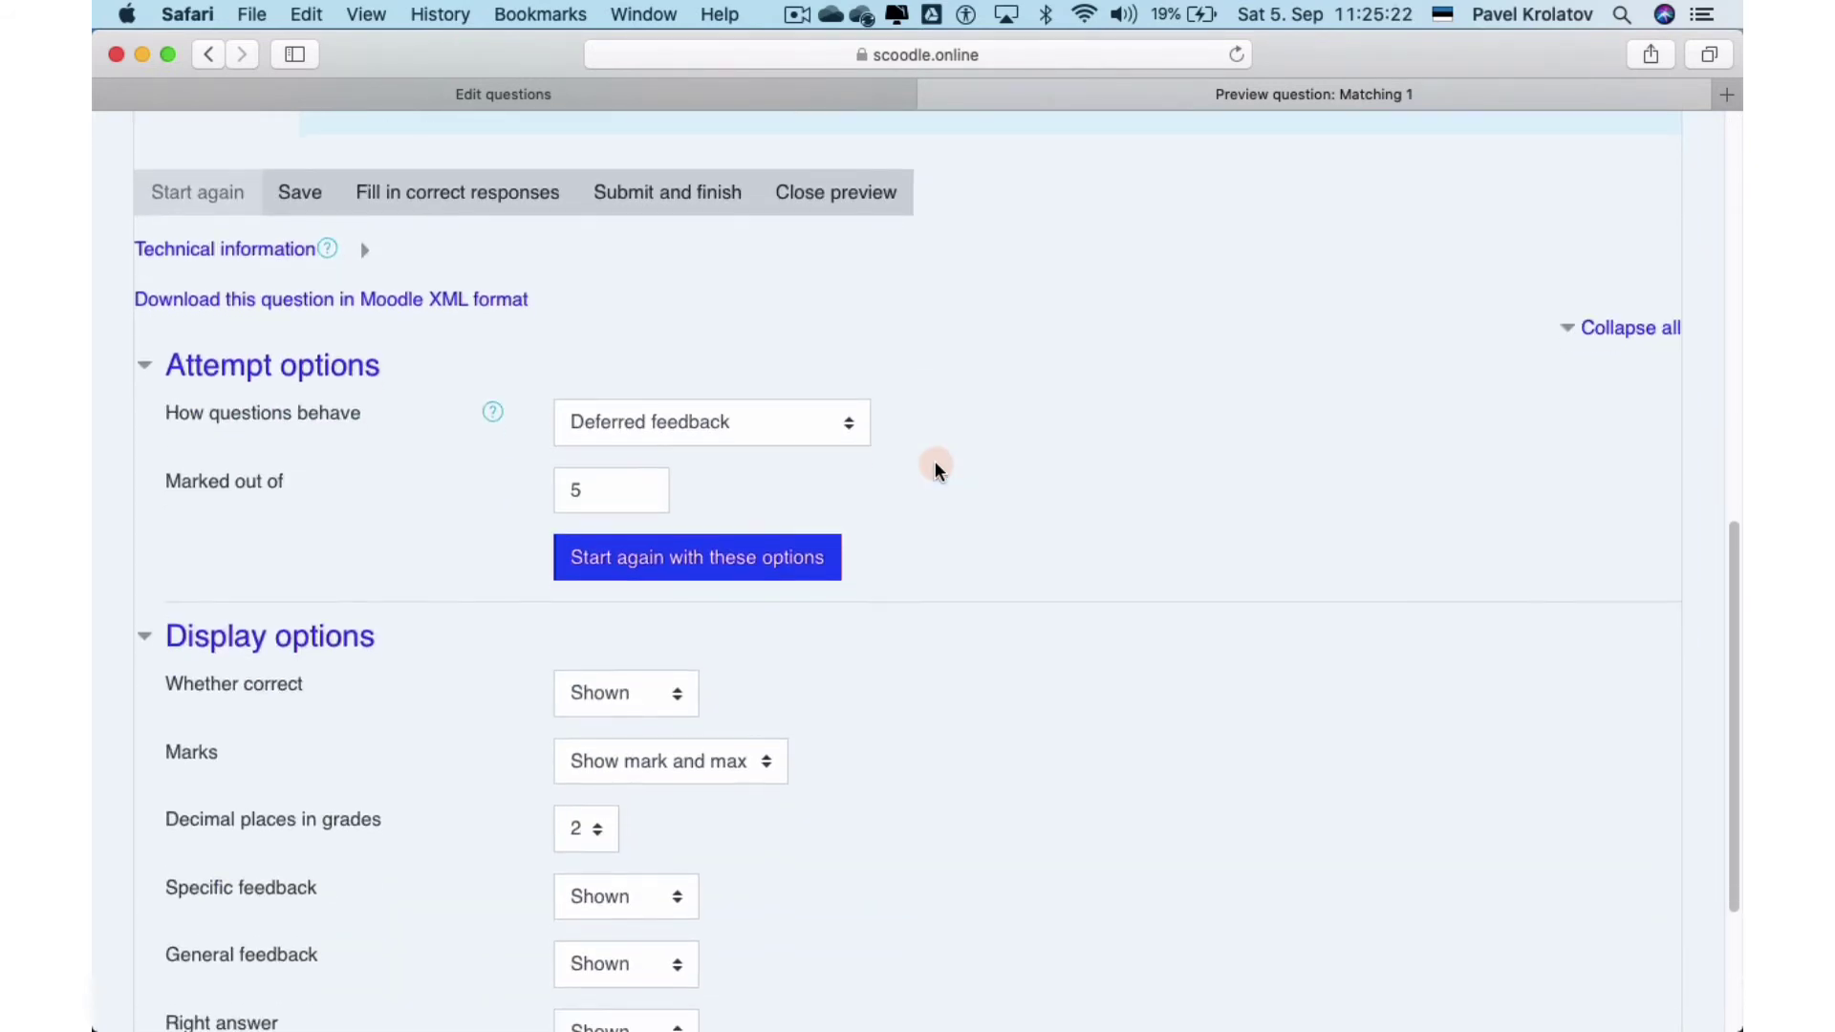
pyautogui.scroll(10, 934, 461)
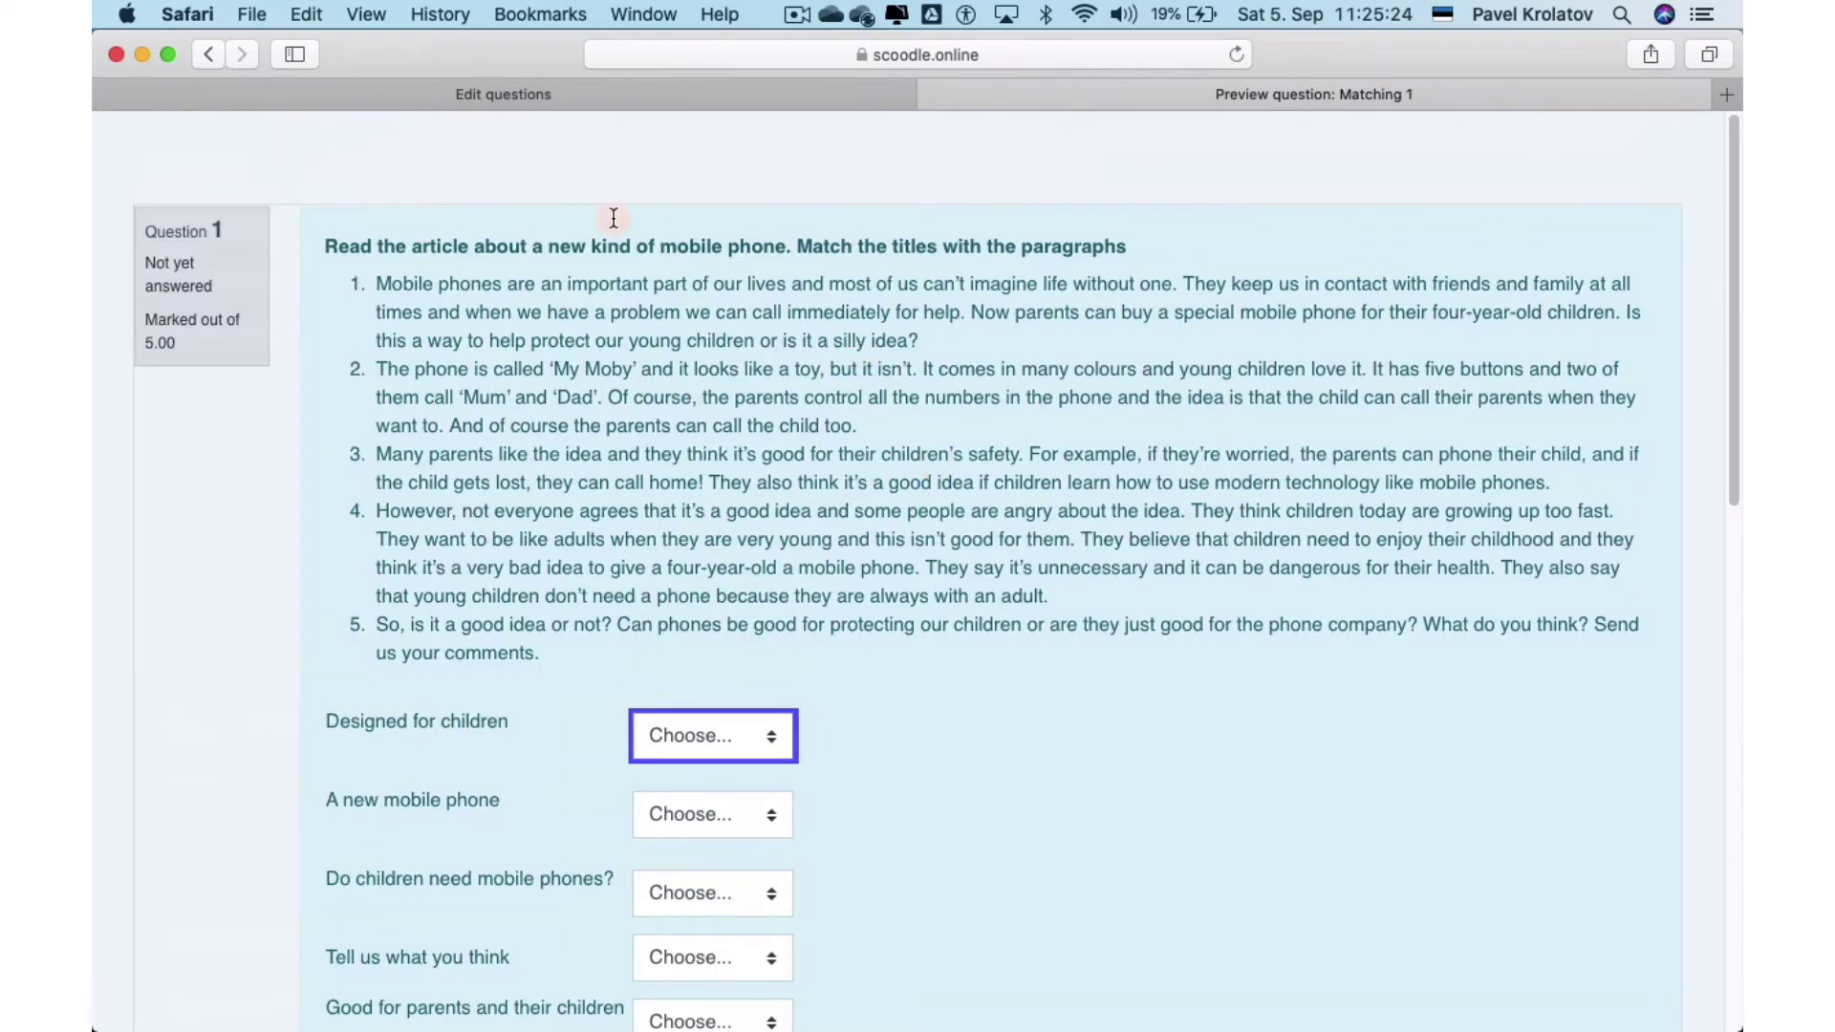
pyautogui.press('super+w')
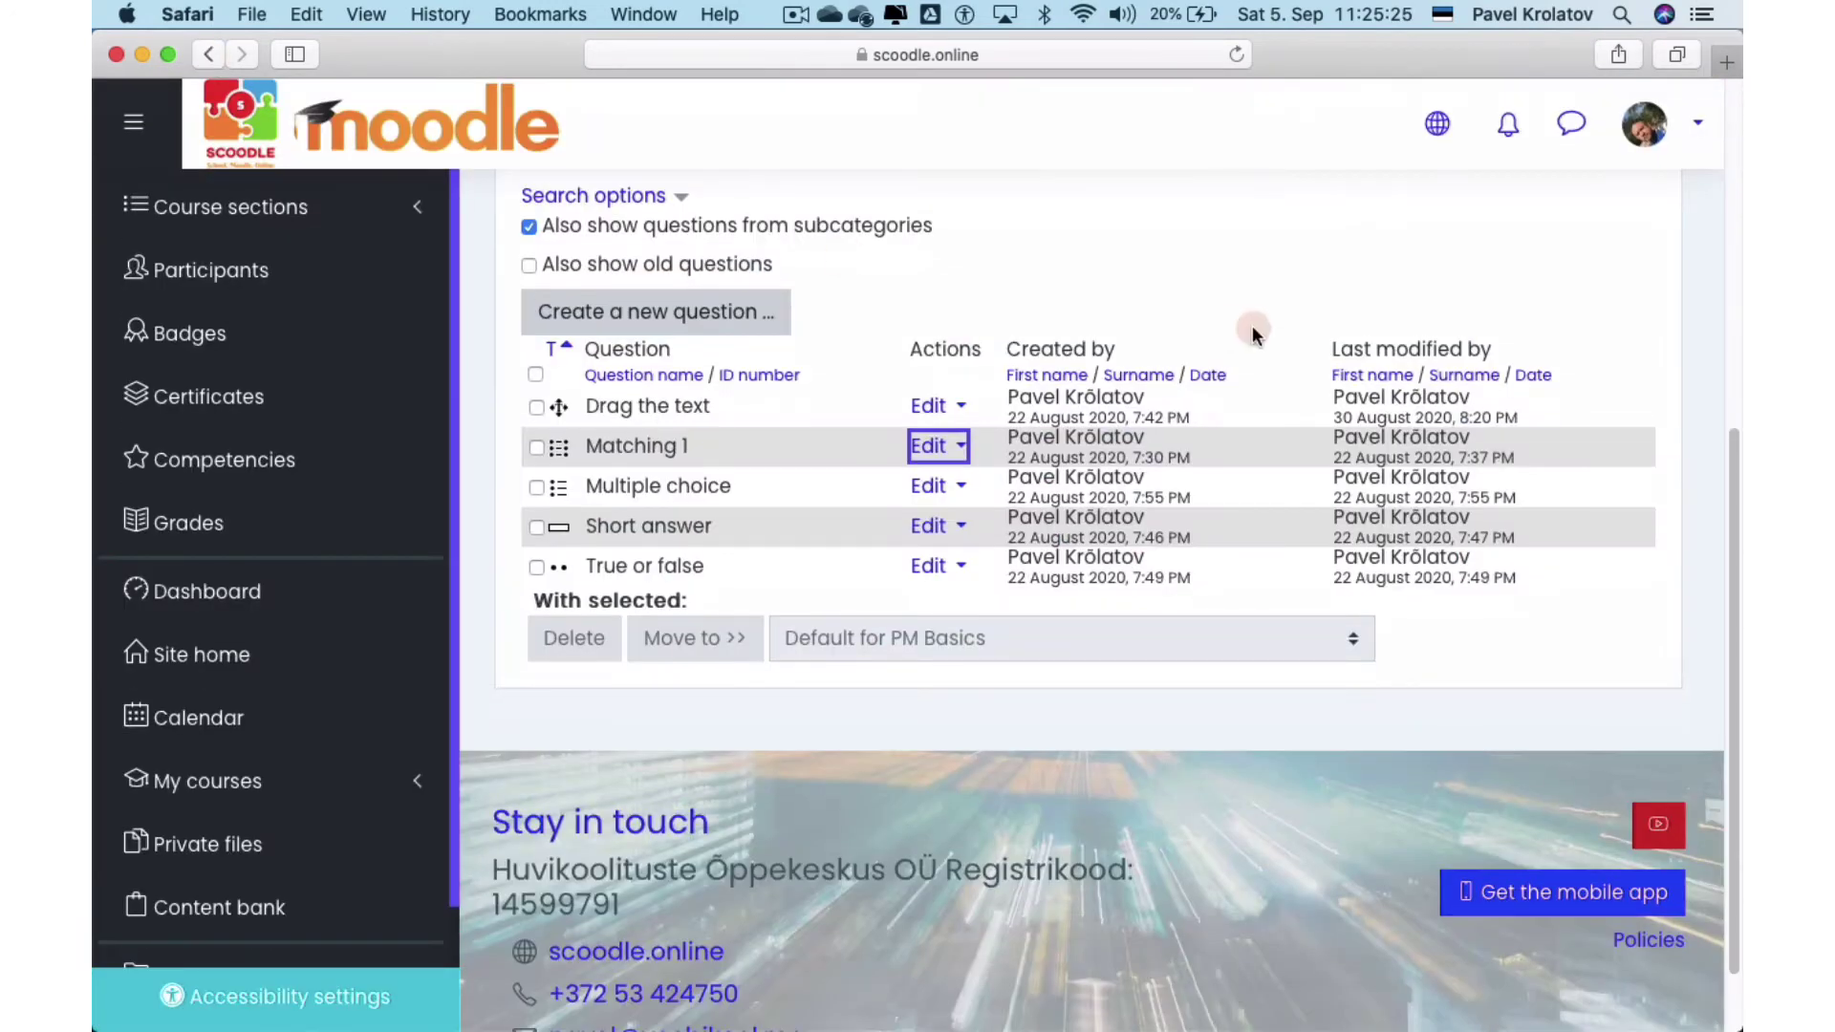
# Switch the site language to Estonian and preview Matching 1 again, reviewing its attempt and display options.
pyautogui.click(1446, 133)
pyautogui.click(1453, 192)
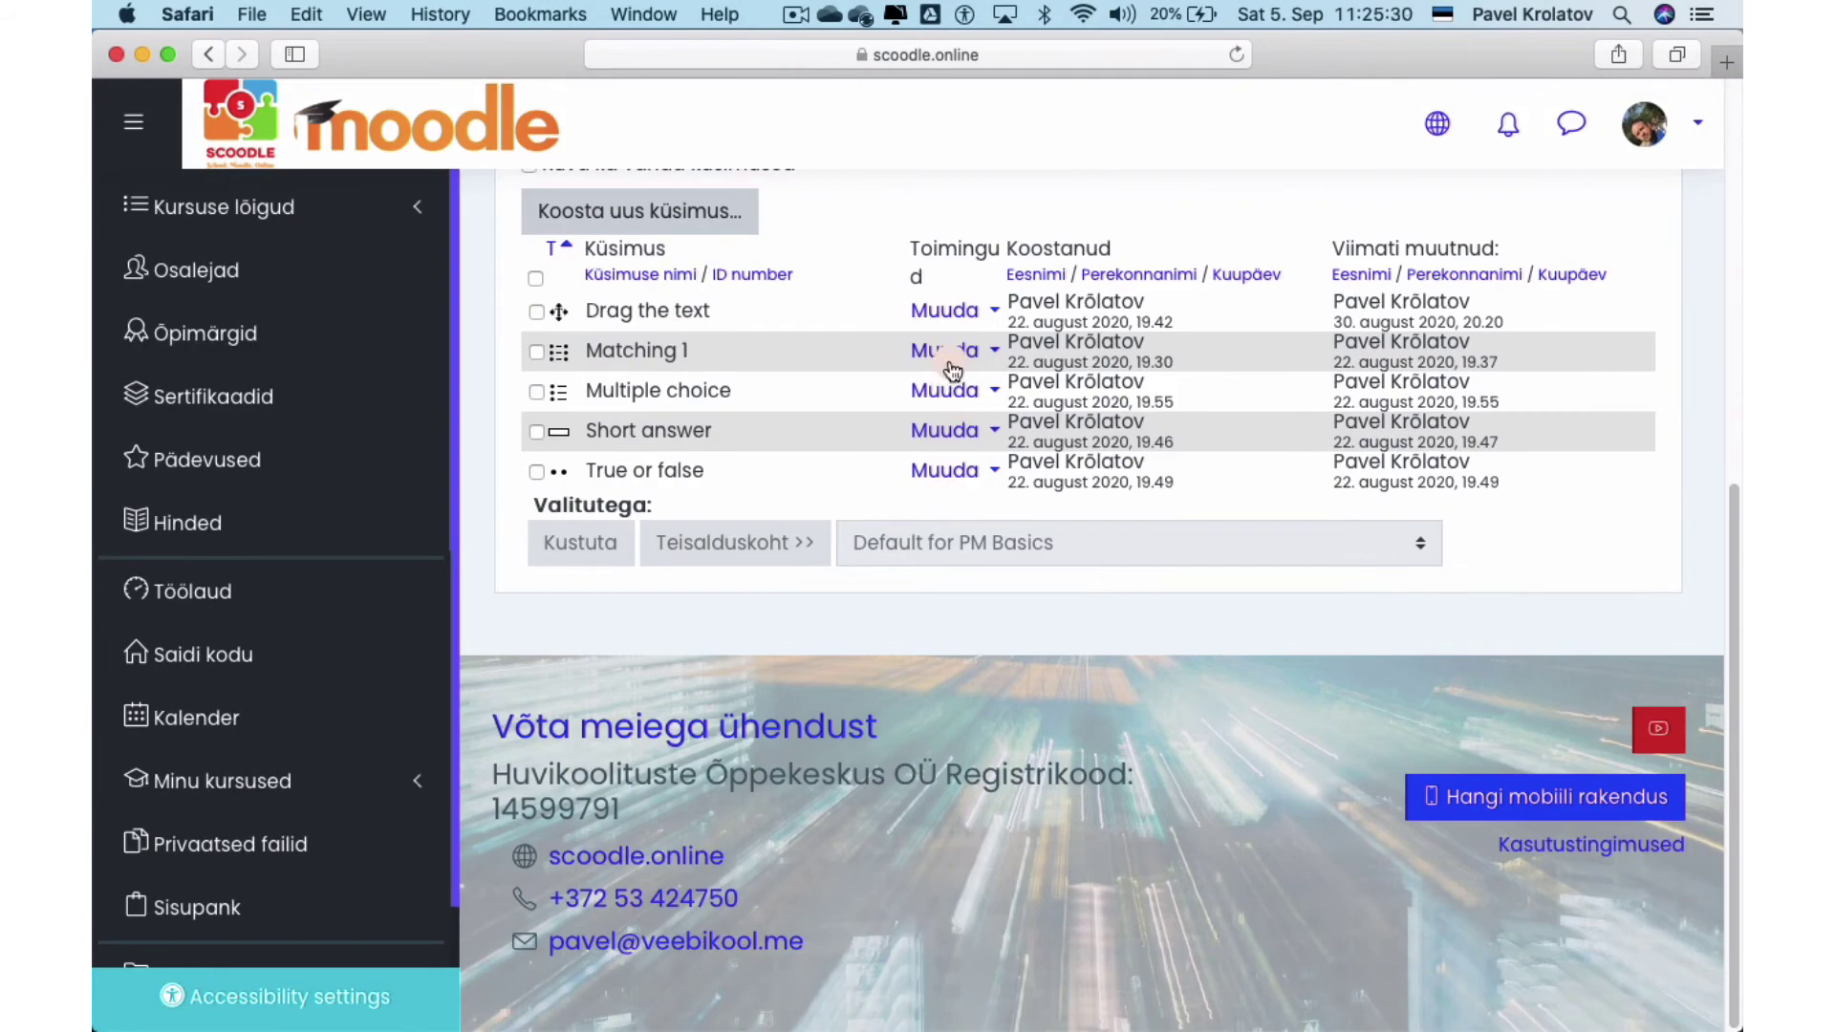
pyautogui.click(950, 363)
pyautogui.click(793, 468)
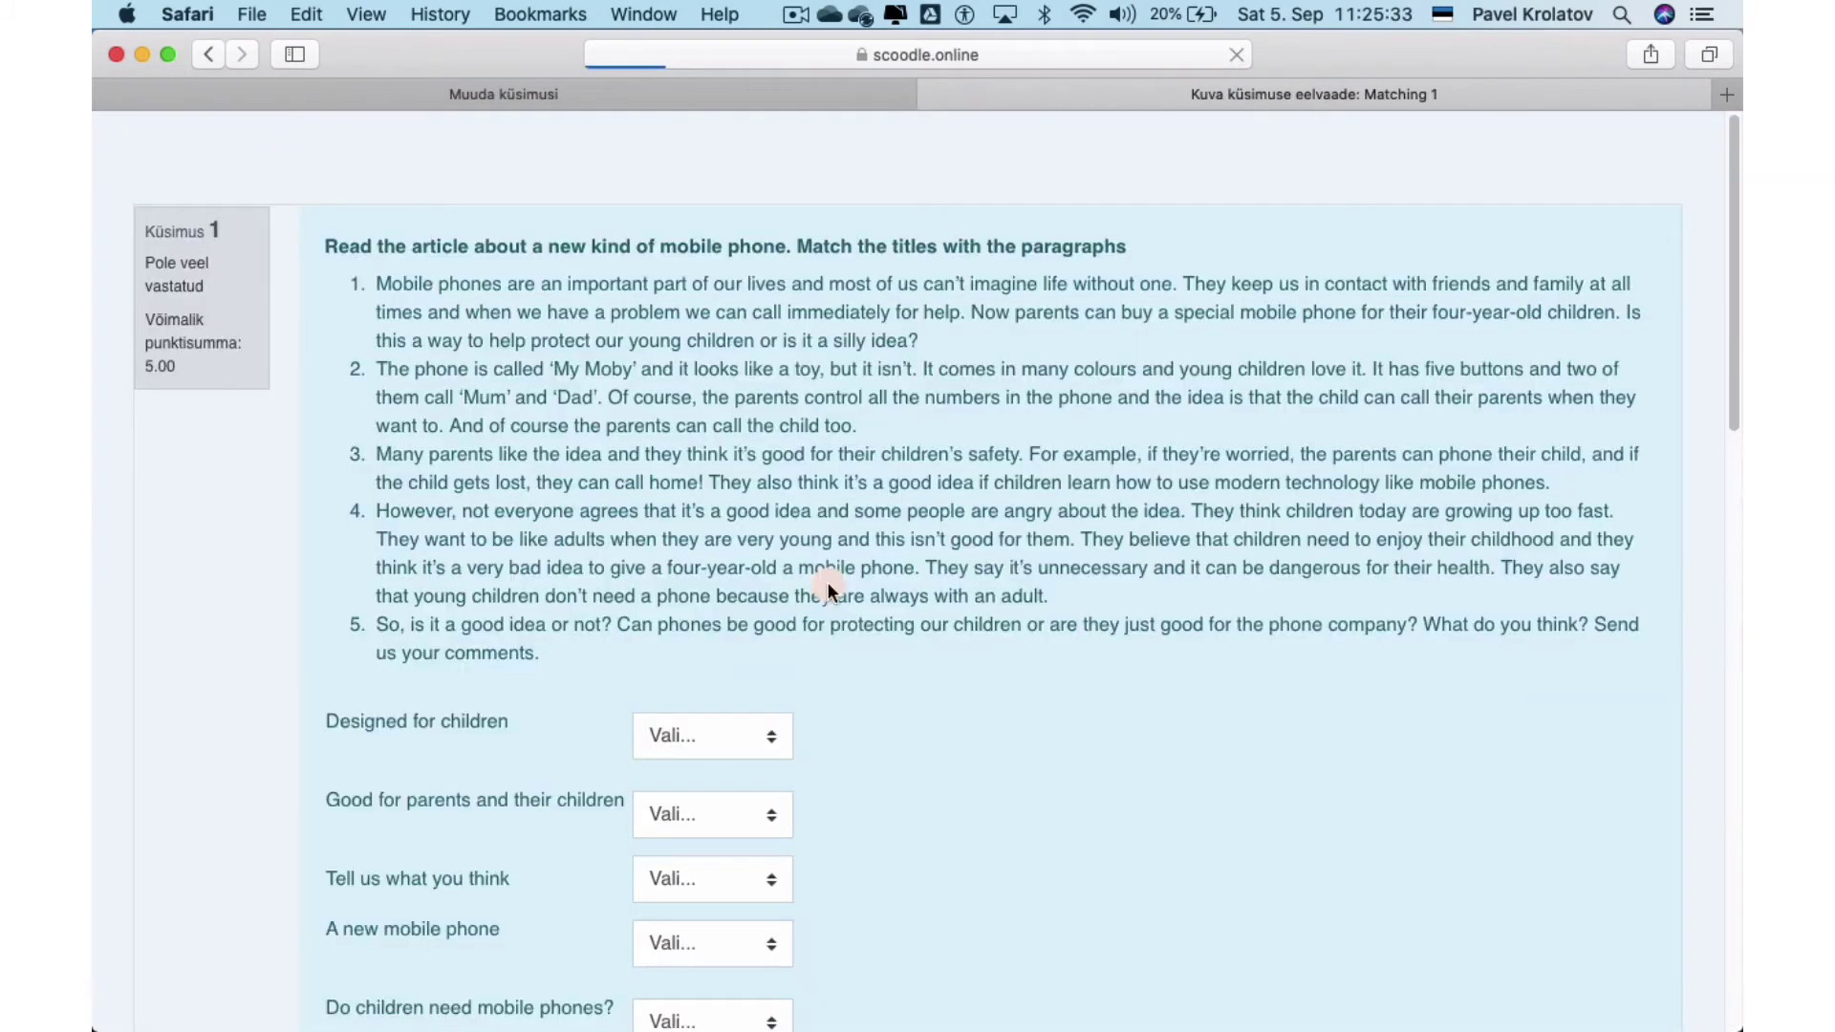
pyautogui.scroll(-15, 828, 582)
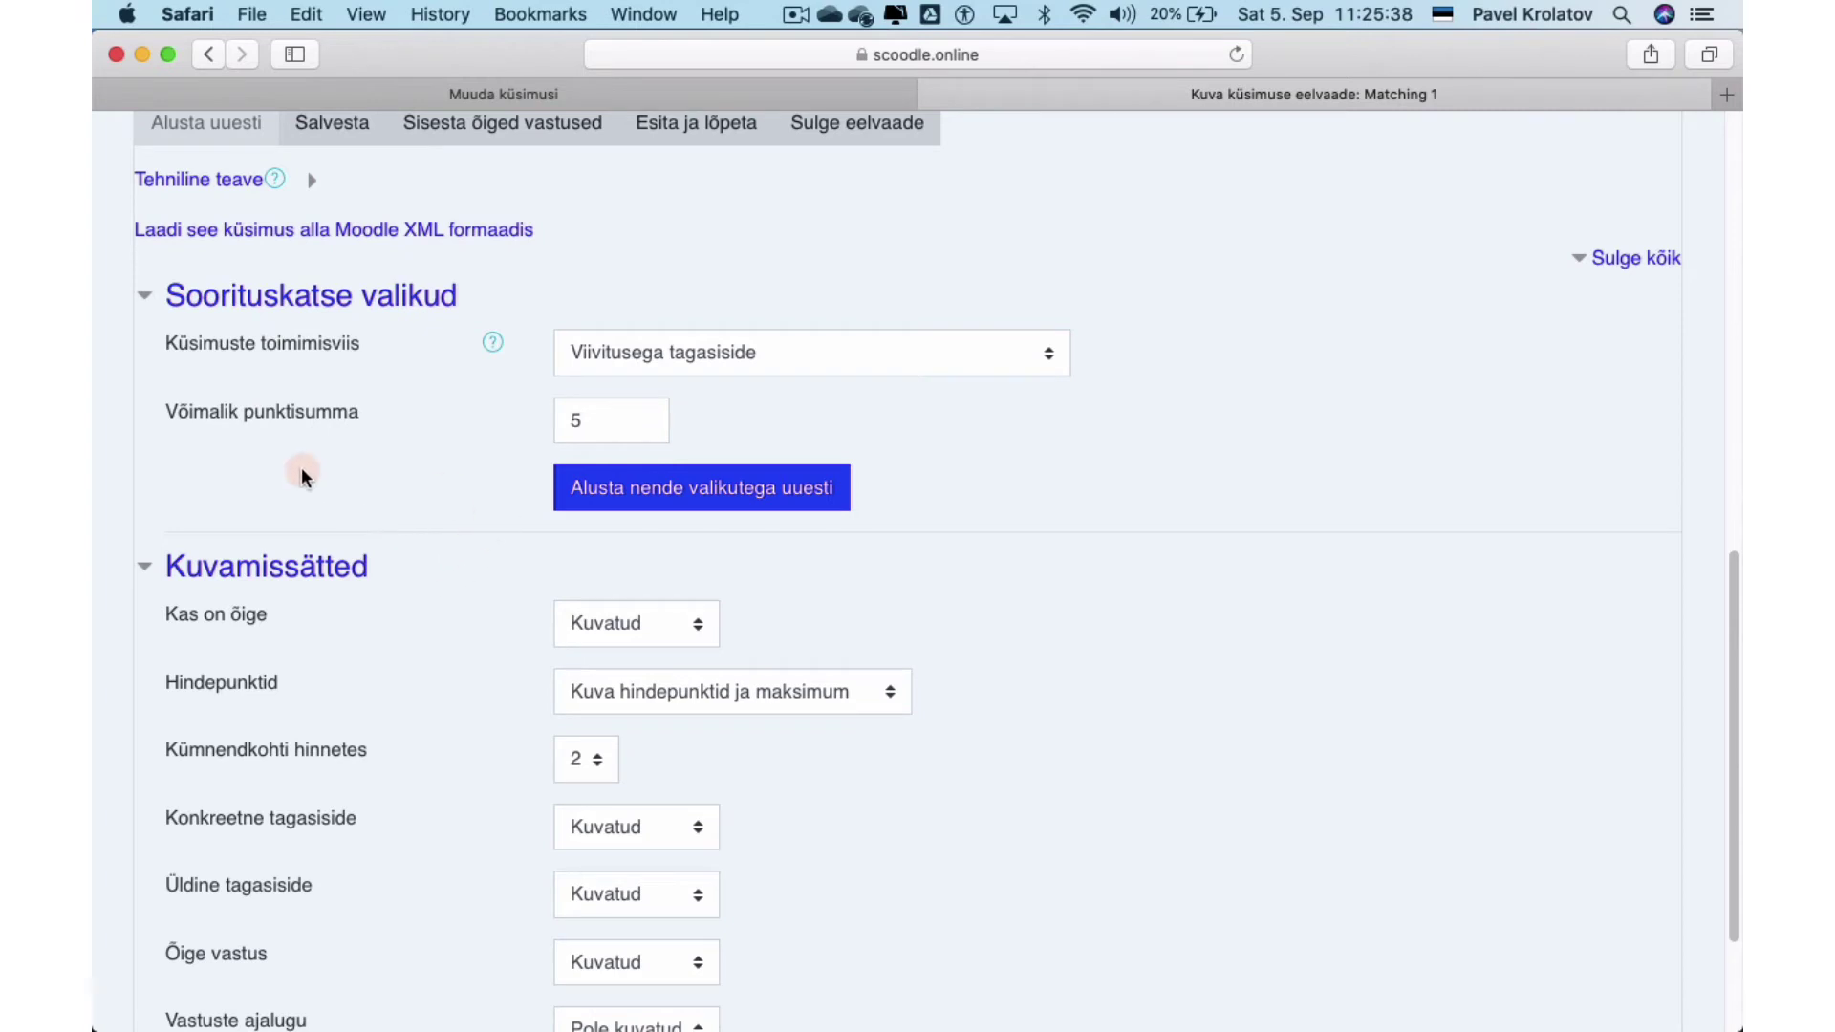
pyautogui.scroll(-5, 445, 528)
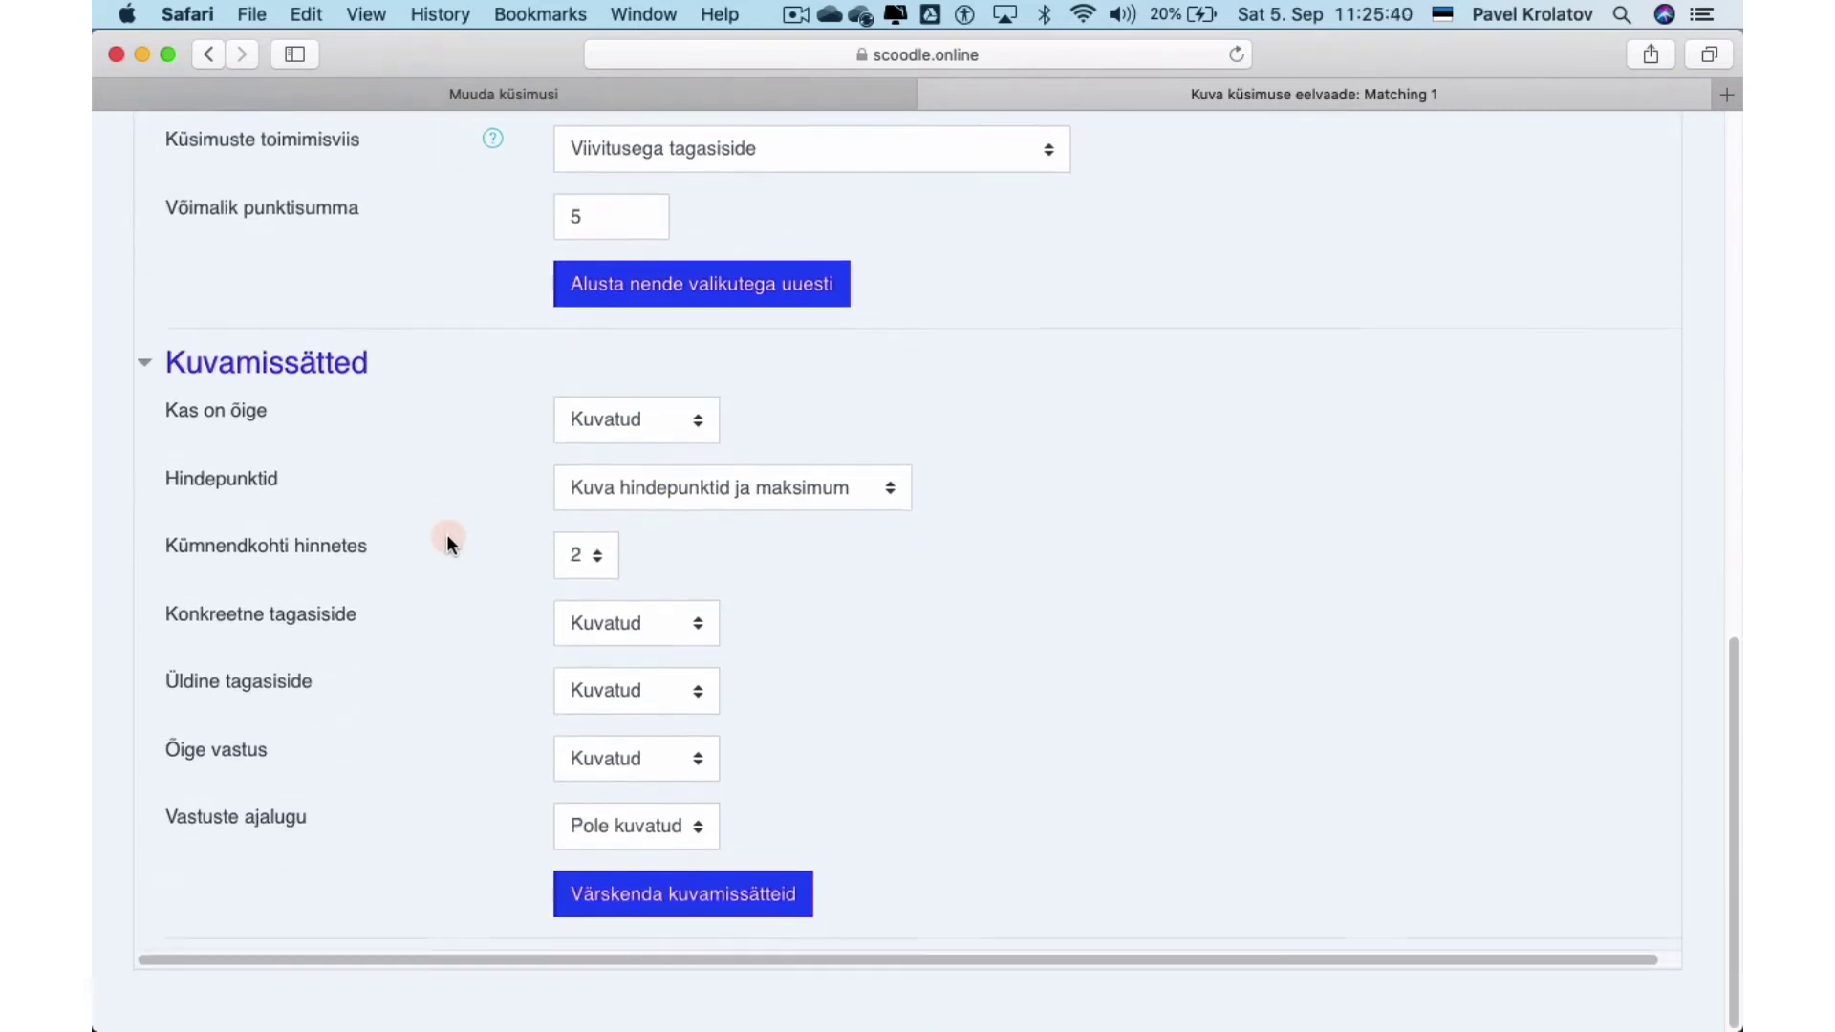
pyautogui.scroll(20, 445, 535)
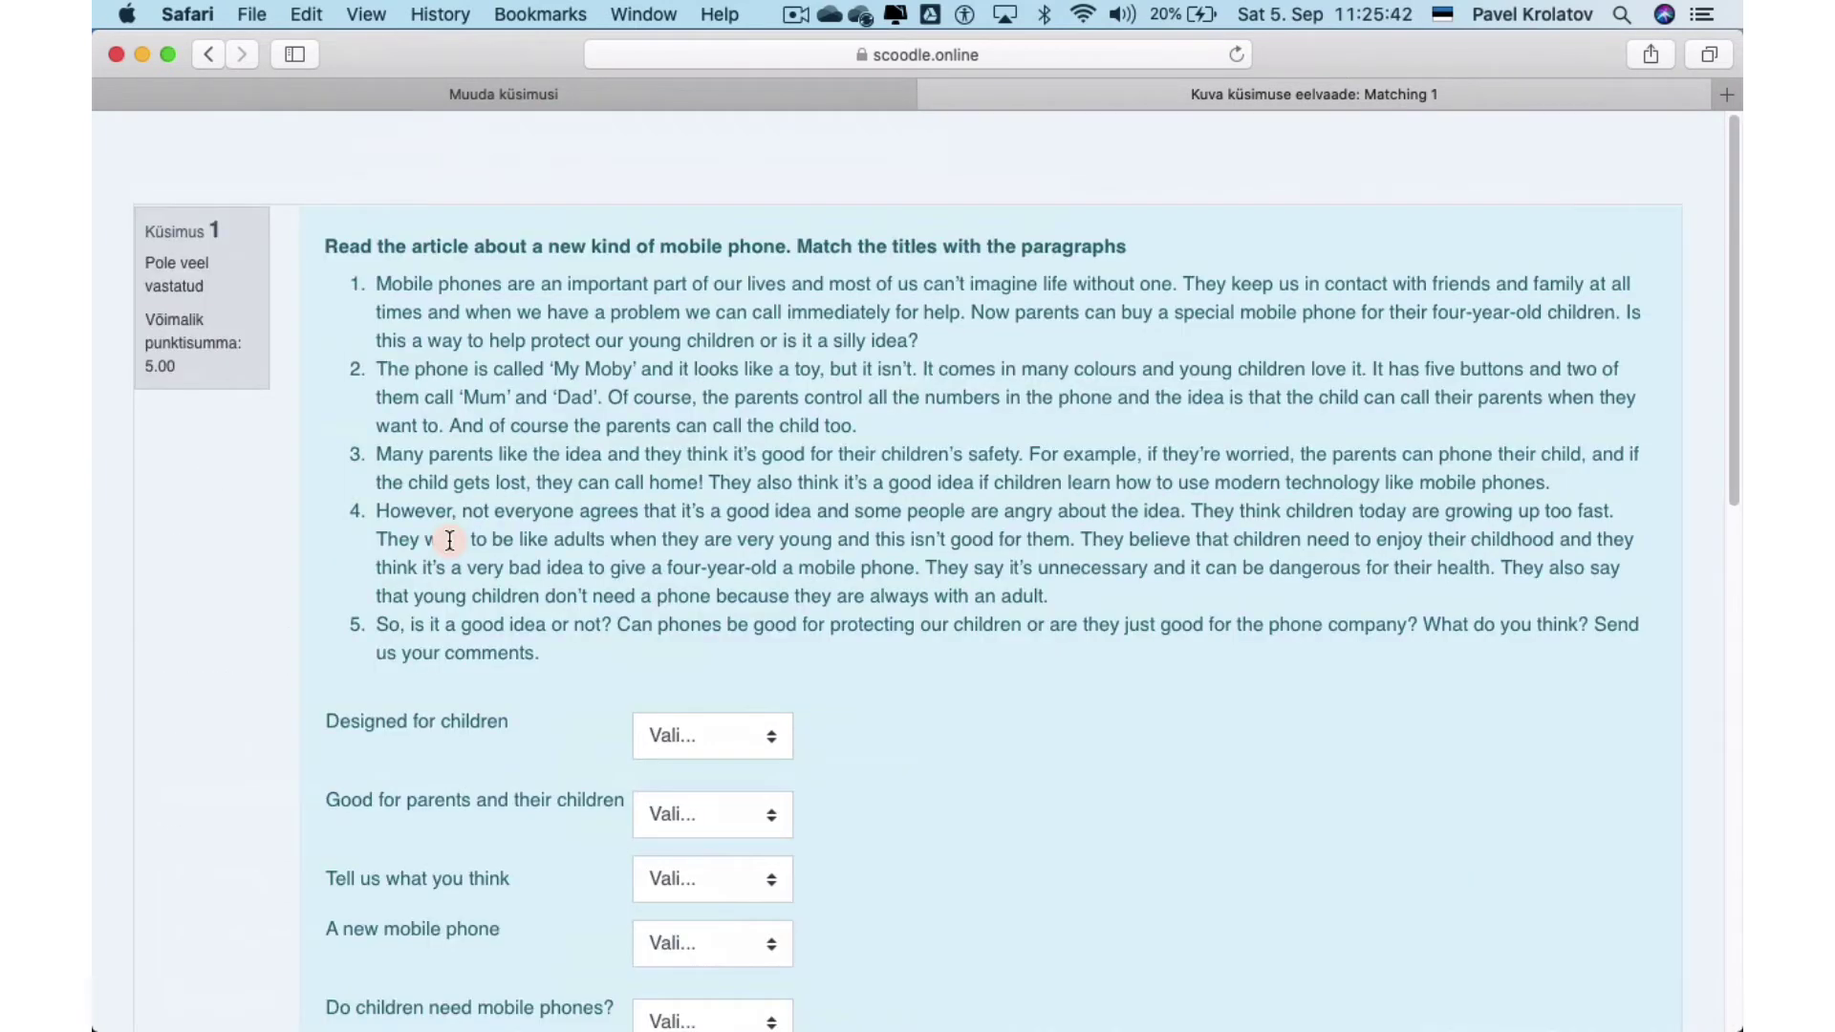
# Return to the question list and open the Matching 1 question for editing.
pyautogui.click(563, 93)
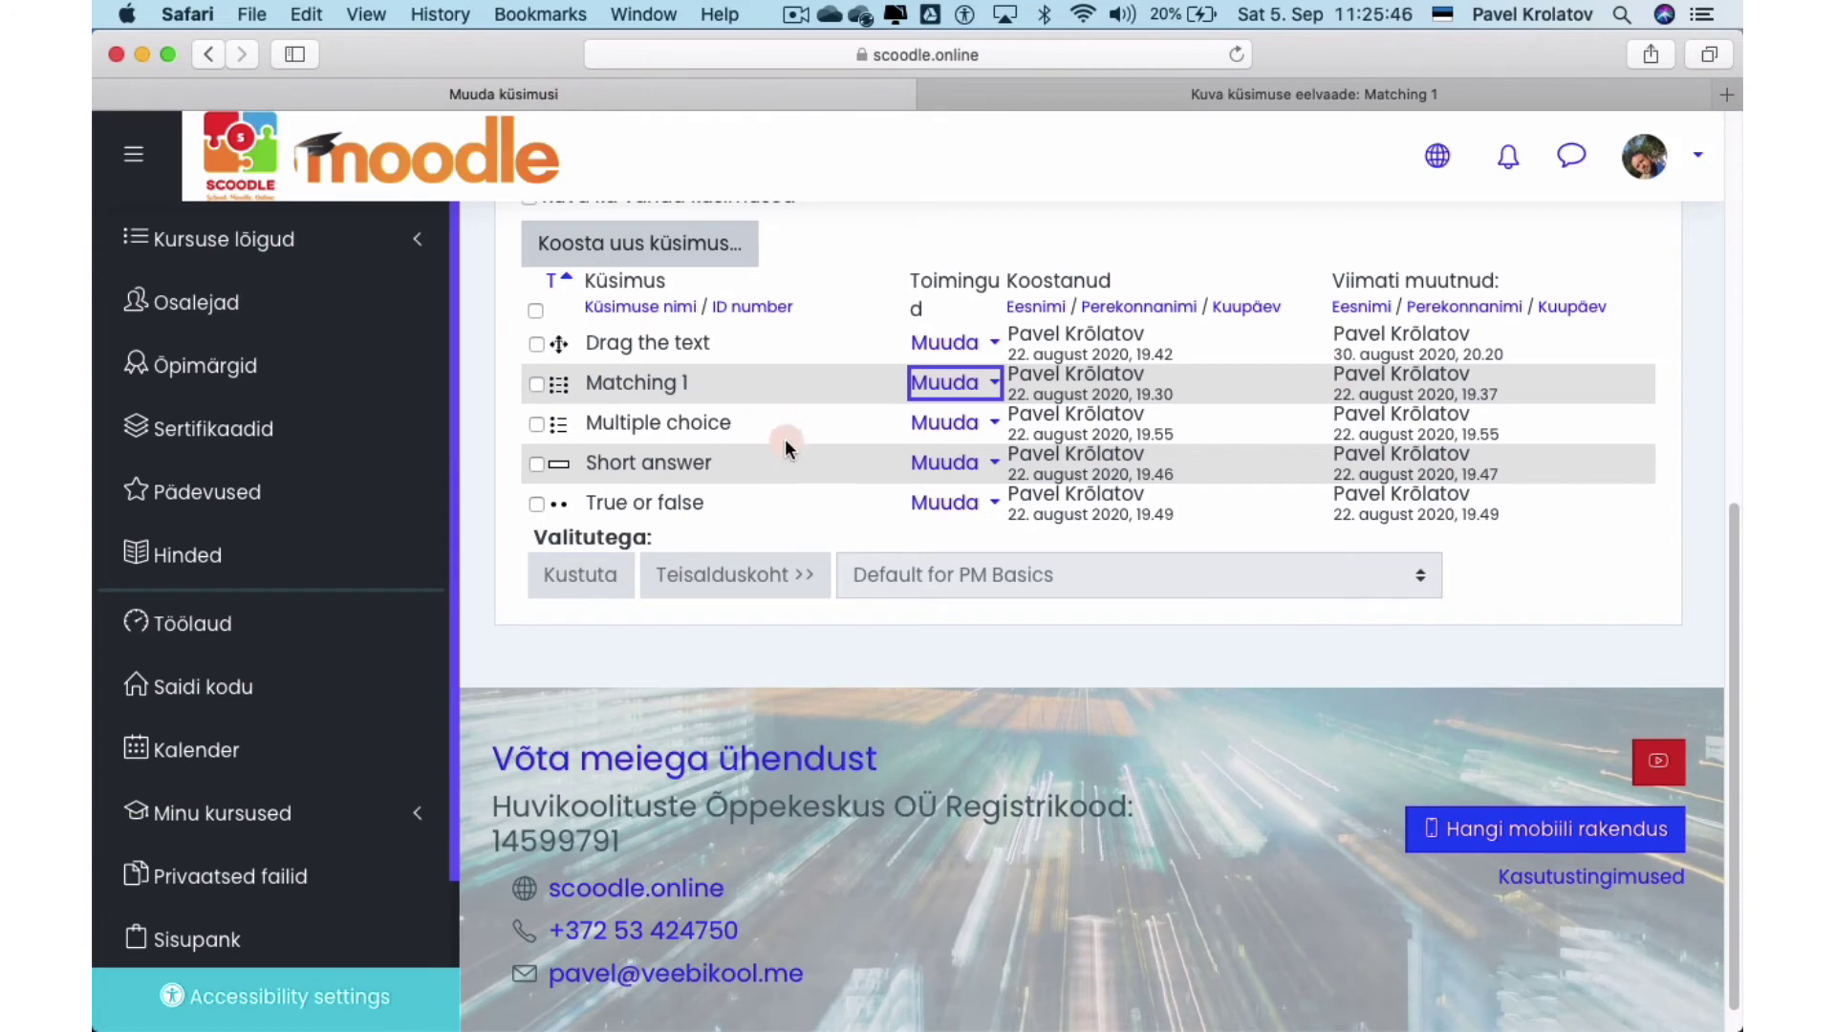
pyautogui.click(994, 383)
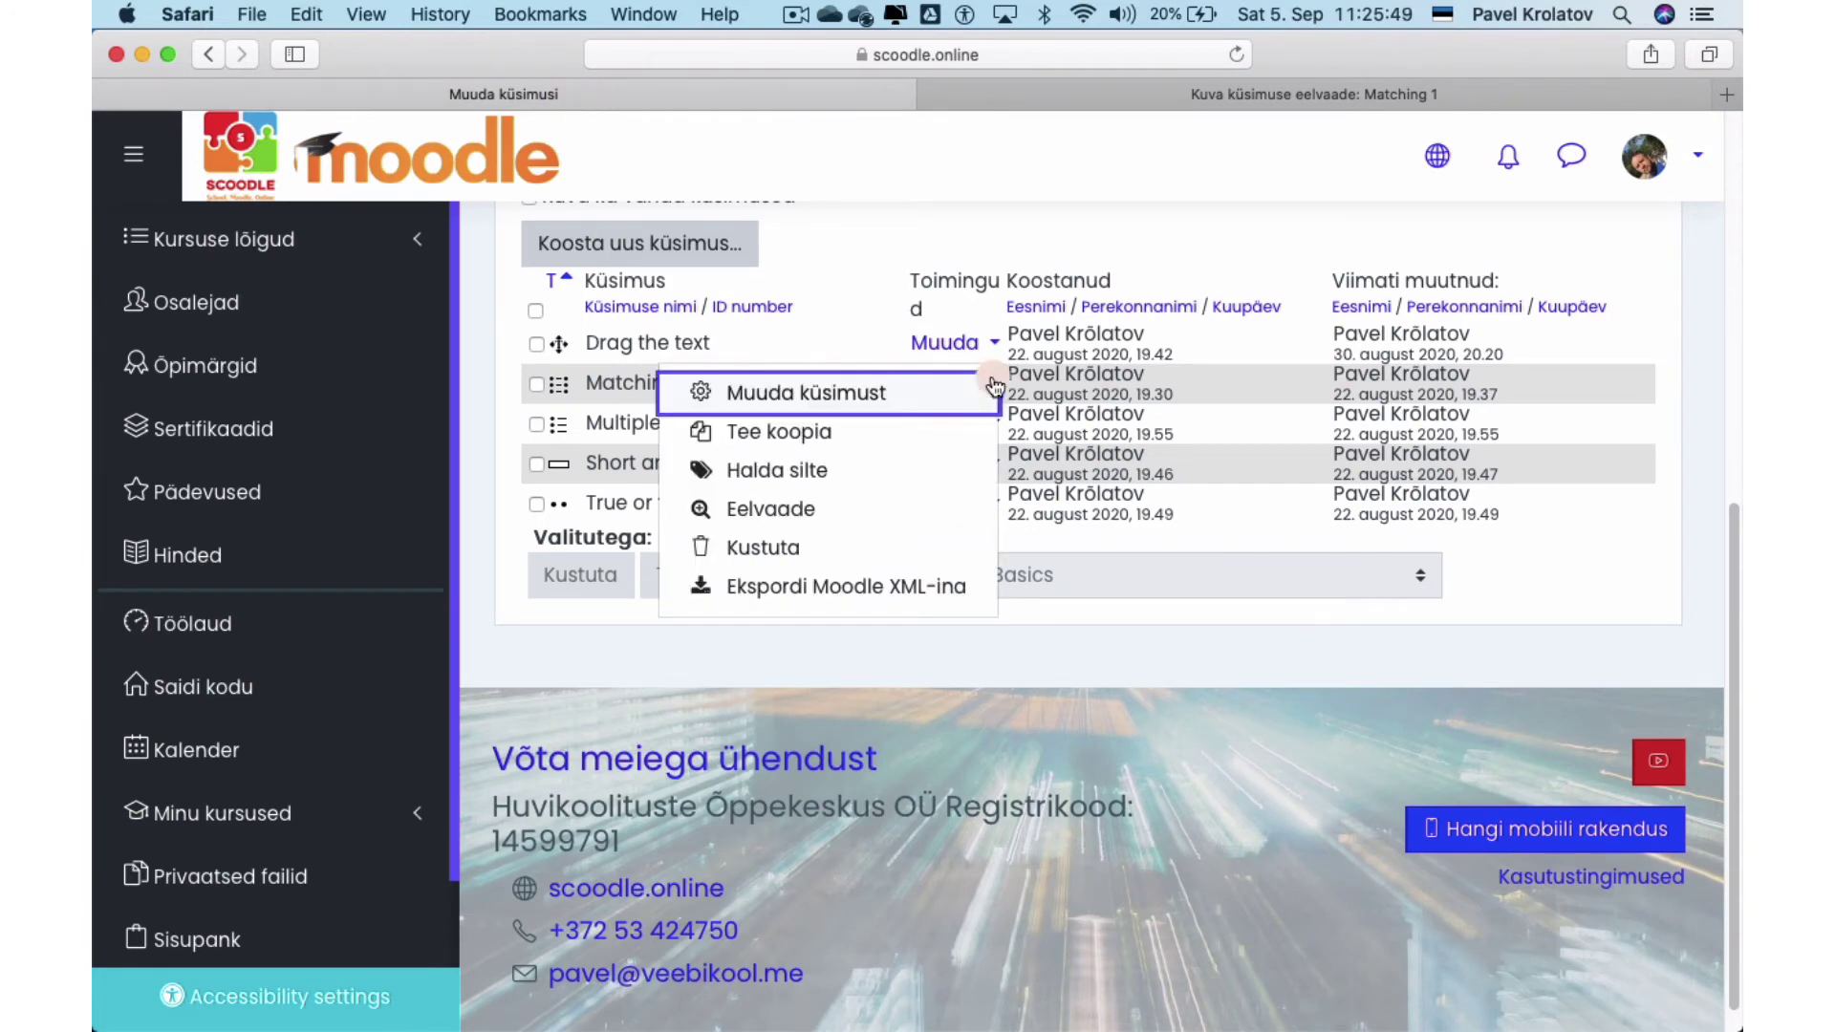
pyautogui.click(788, 392)
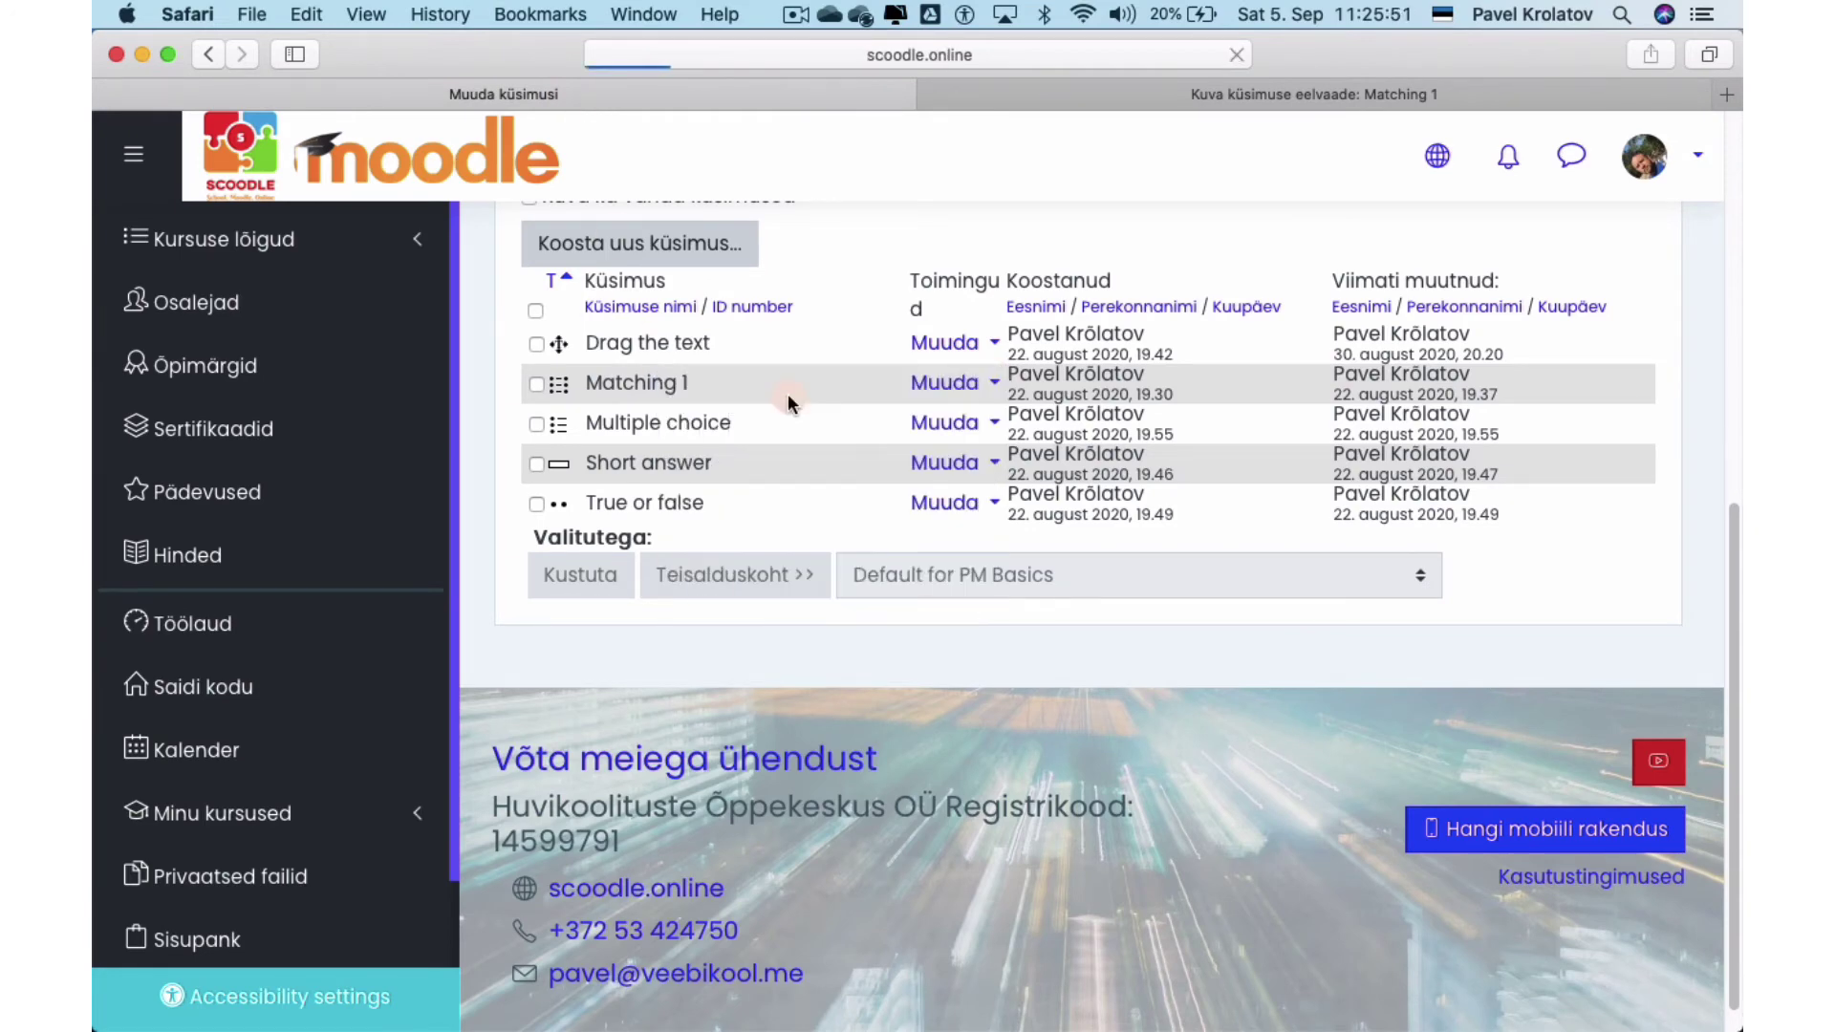
# Examine the general settings of Matching 1: its category, question name, question text with the article, and default mark.
pyautogui.scroll(-3, 931, 495)
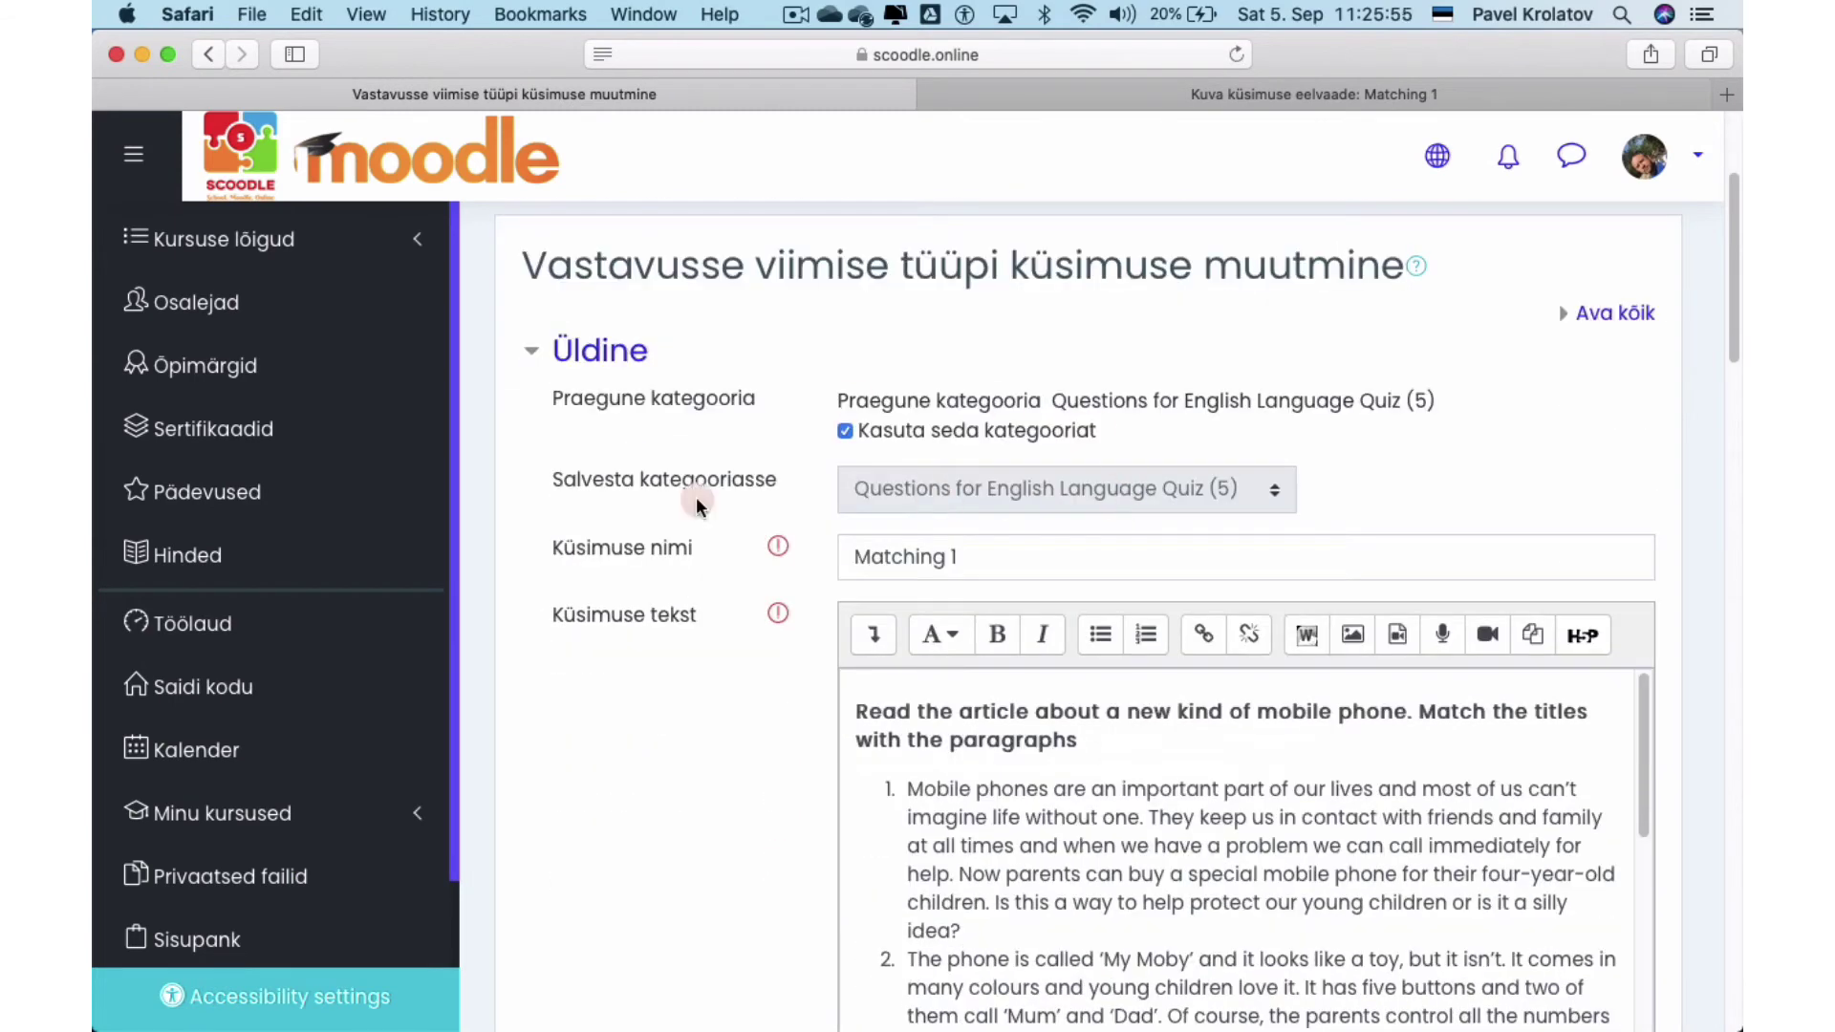
pyautogui.scroll(-1, 847, 470)
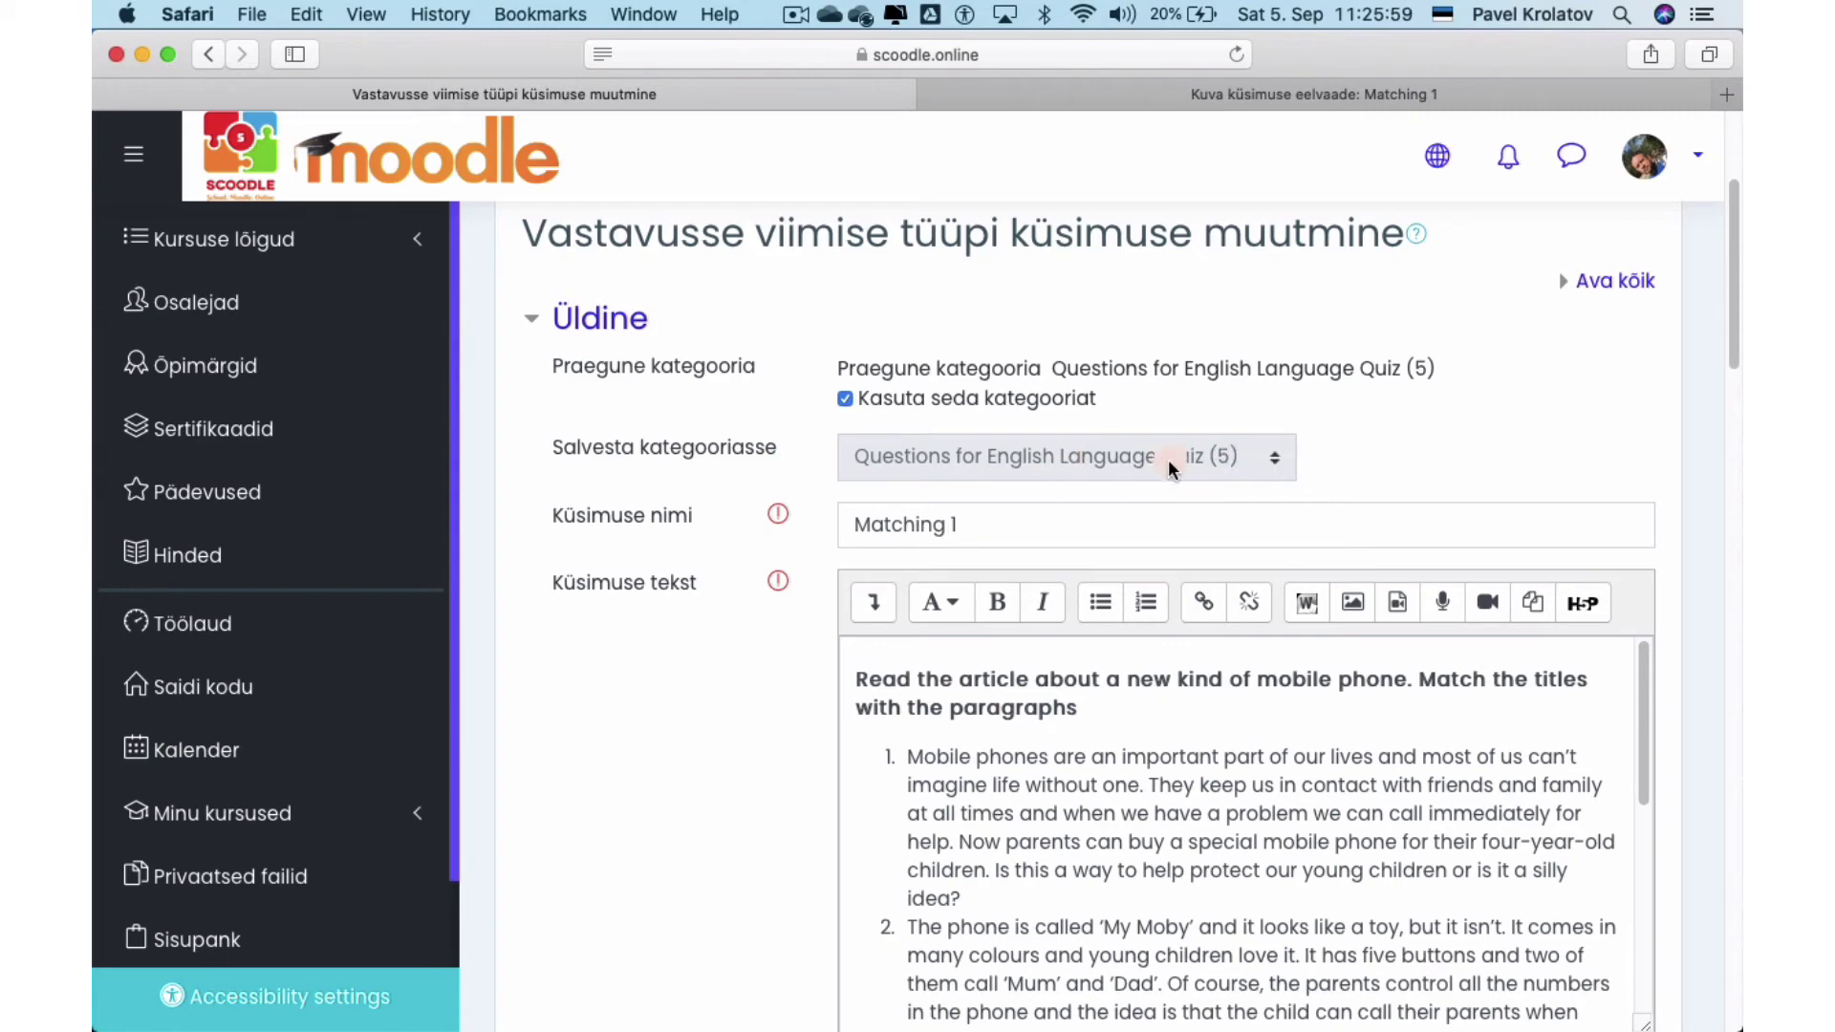
pyautogui.scroll(-1, 723, 466)
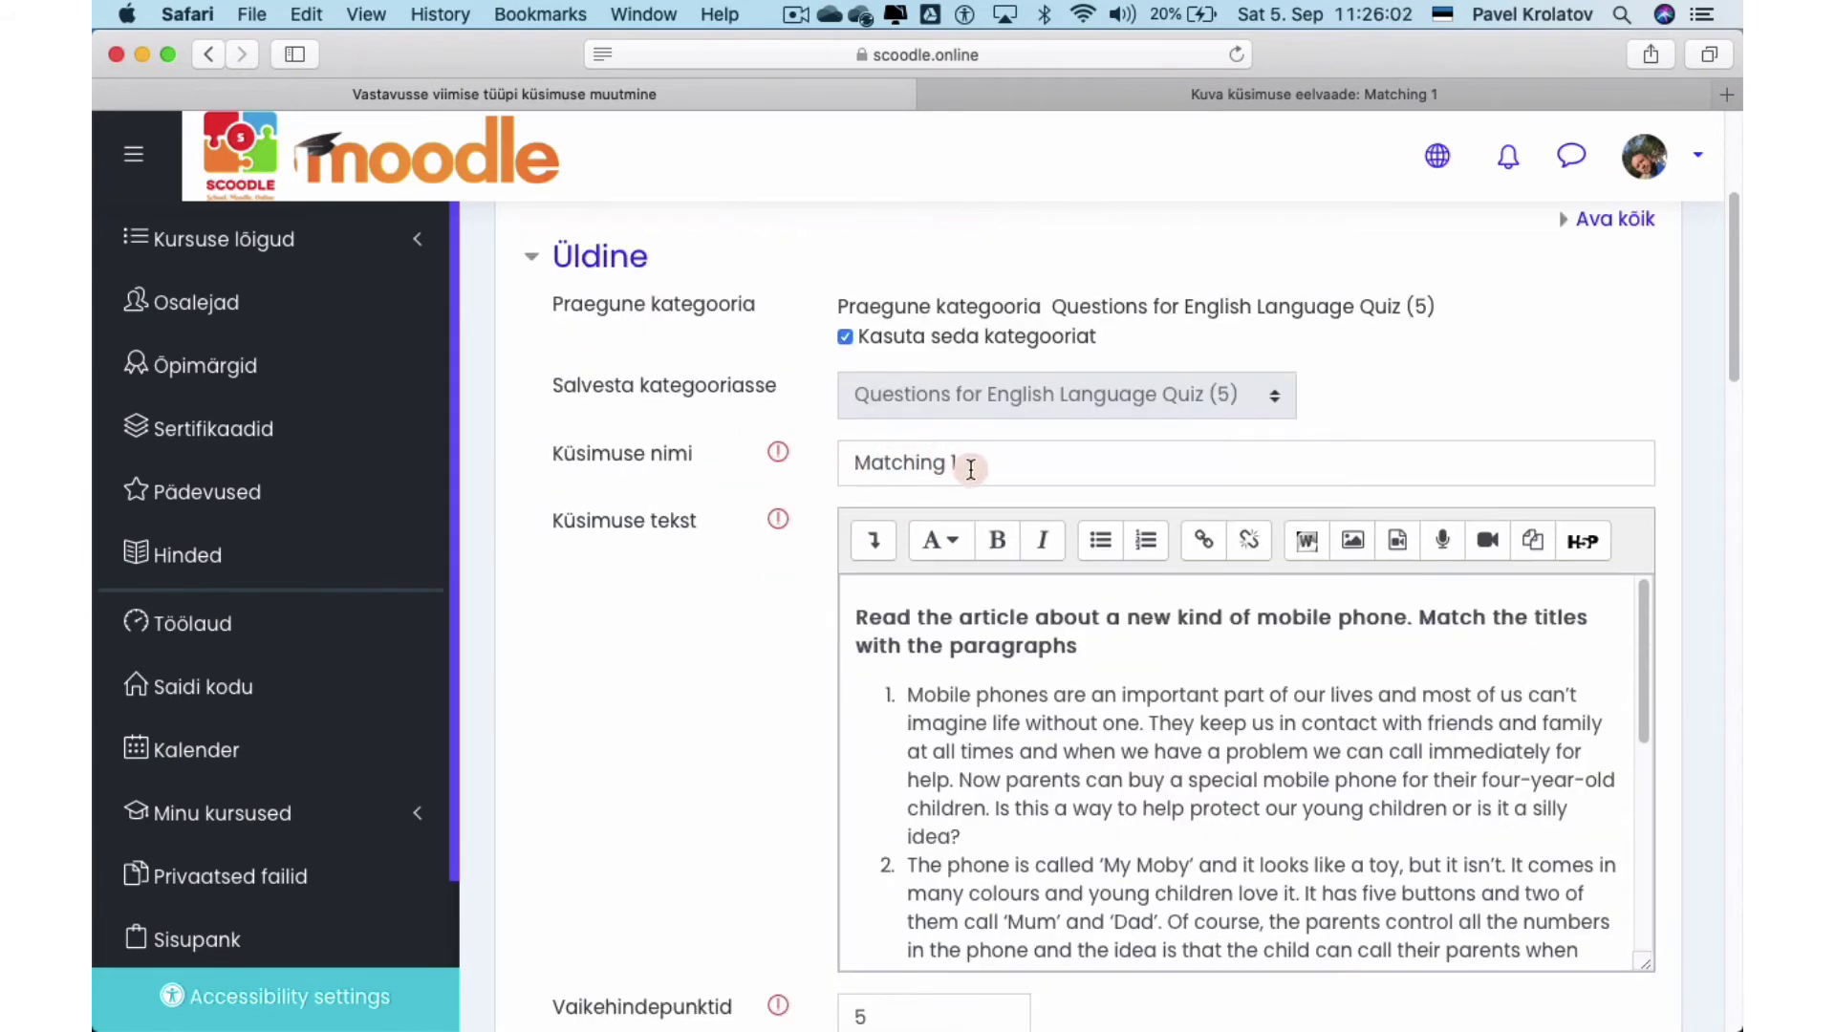
pyautogui.scroll(-3, 658, 604)
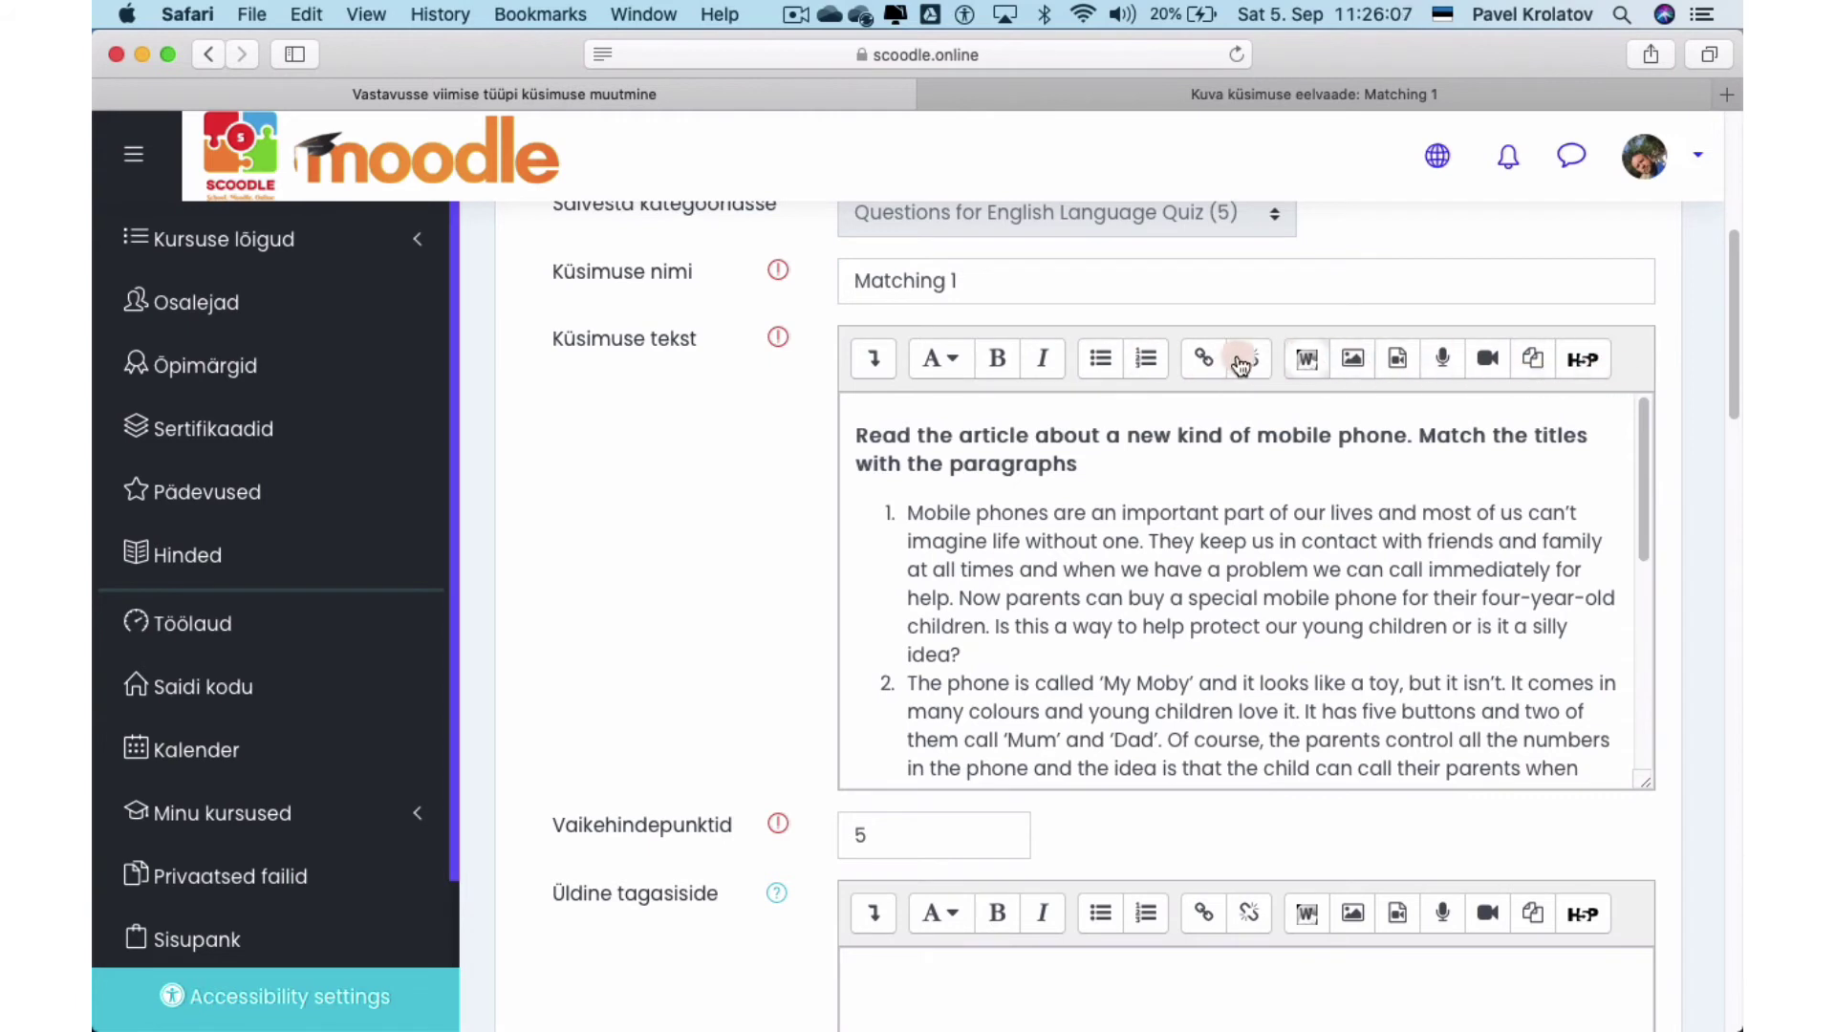
pyautogui.scroll(-2, 685, 649)
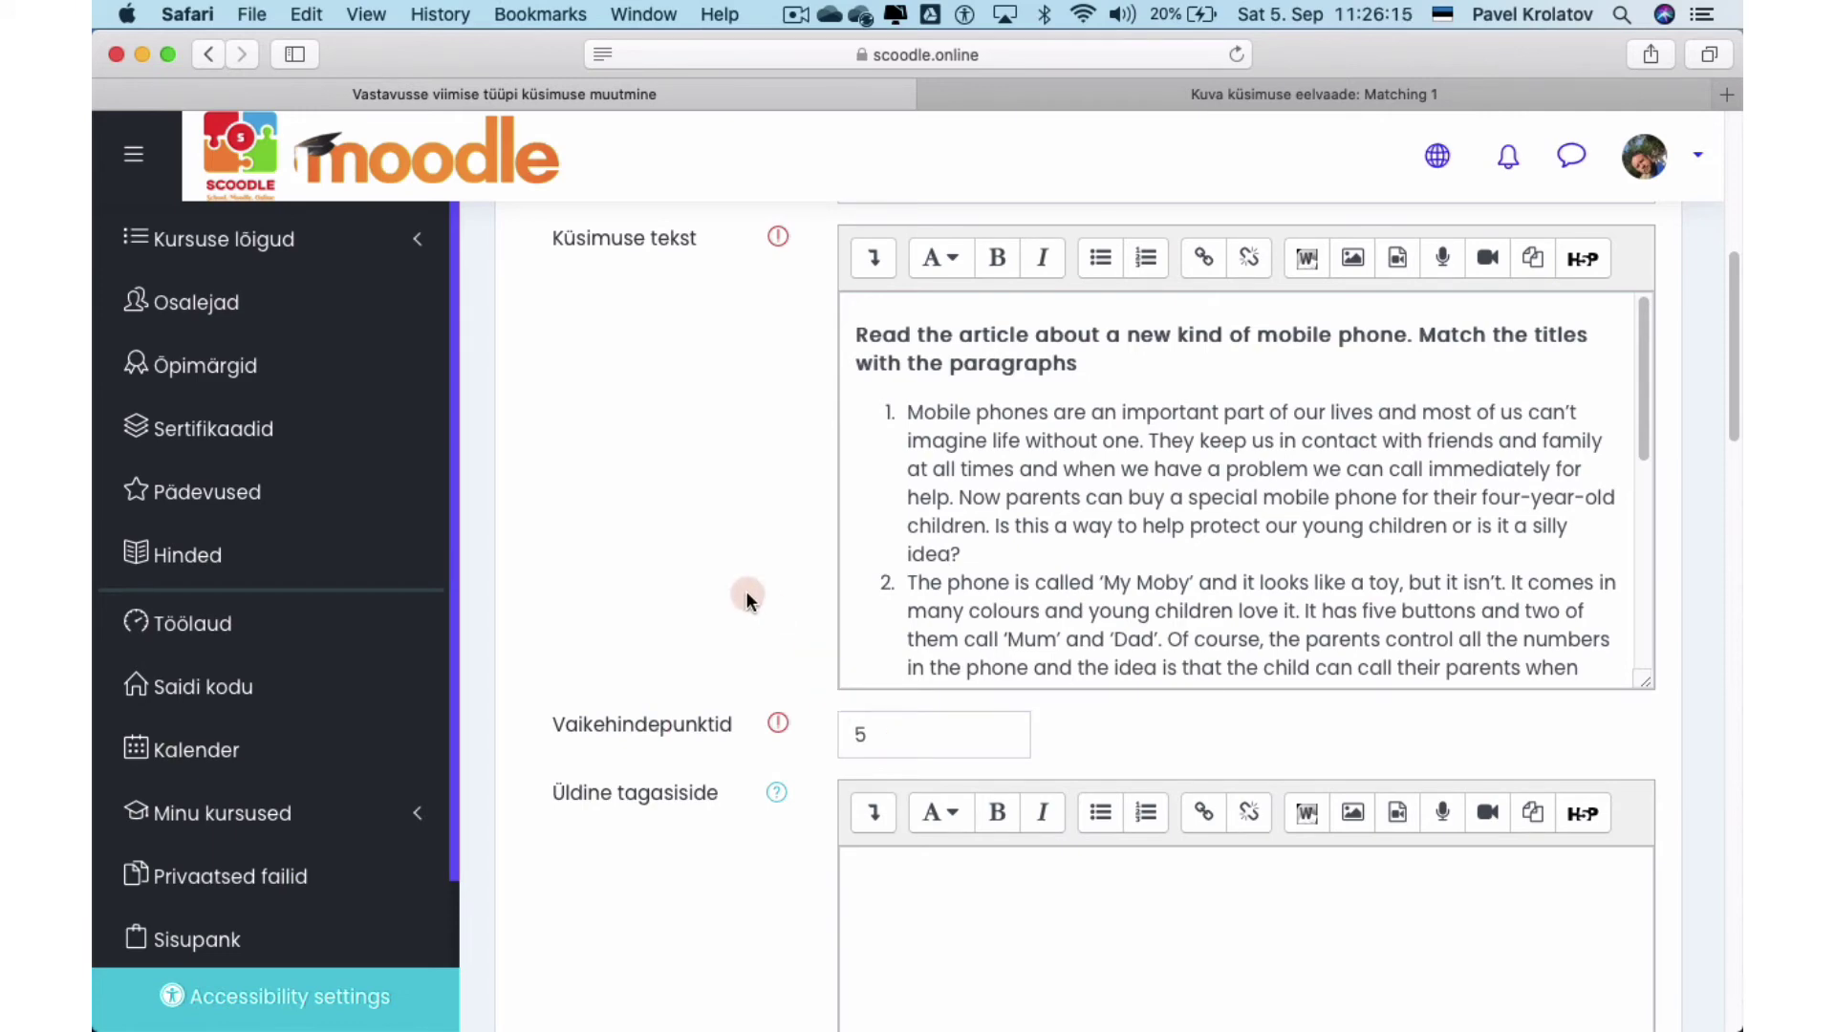
# Examine the question order option and the answer pairs that match each title to a paragraph, from Küsimus 1 to Küsimus 5.
pyautogui.scroll(-10, 745, 591)
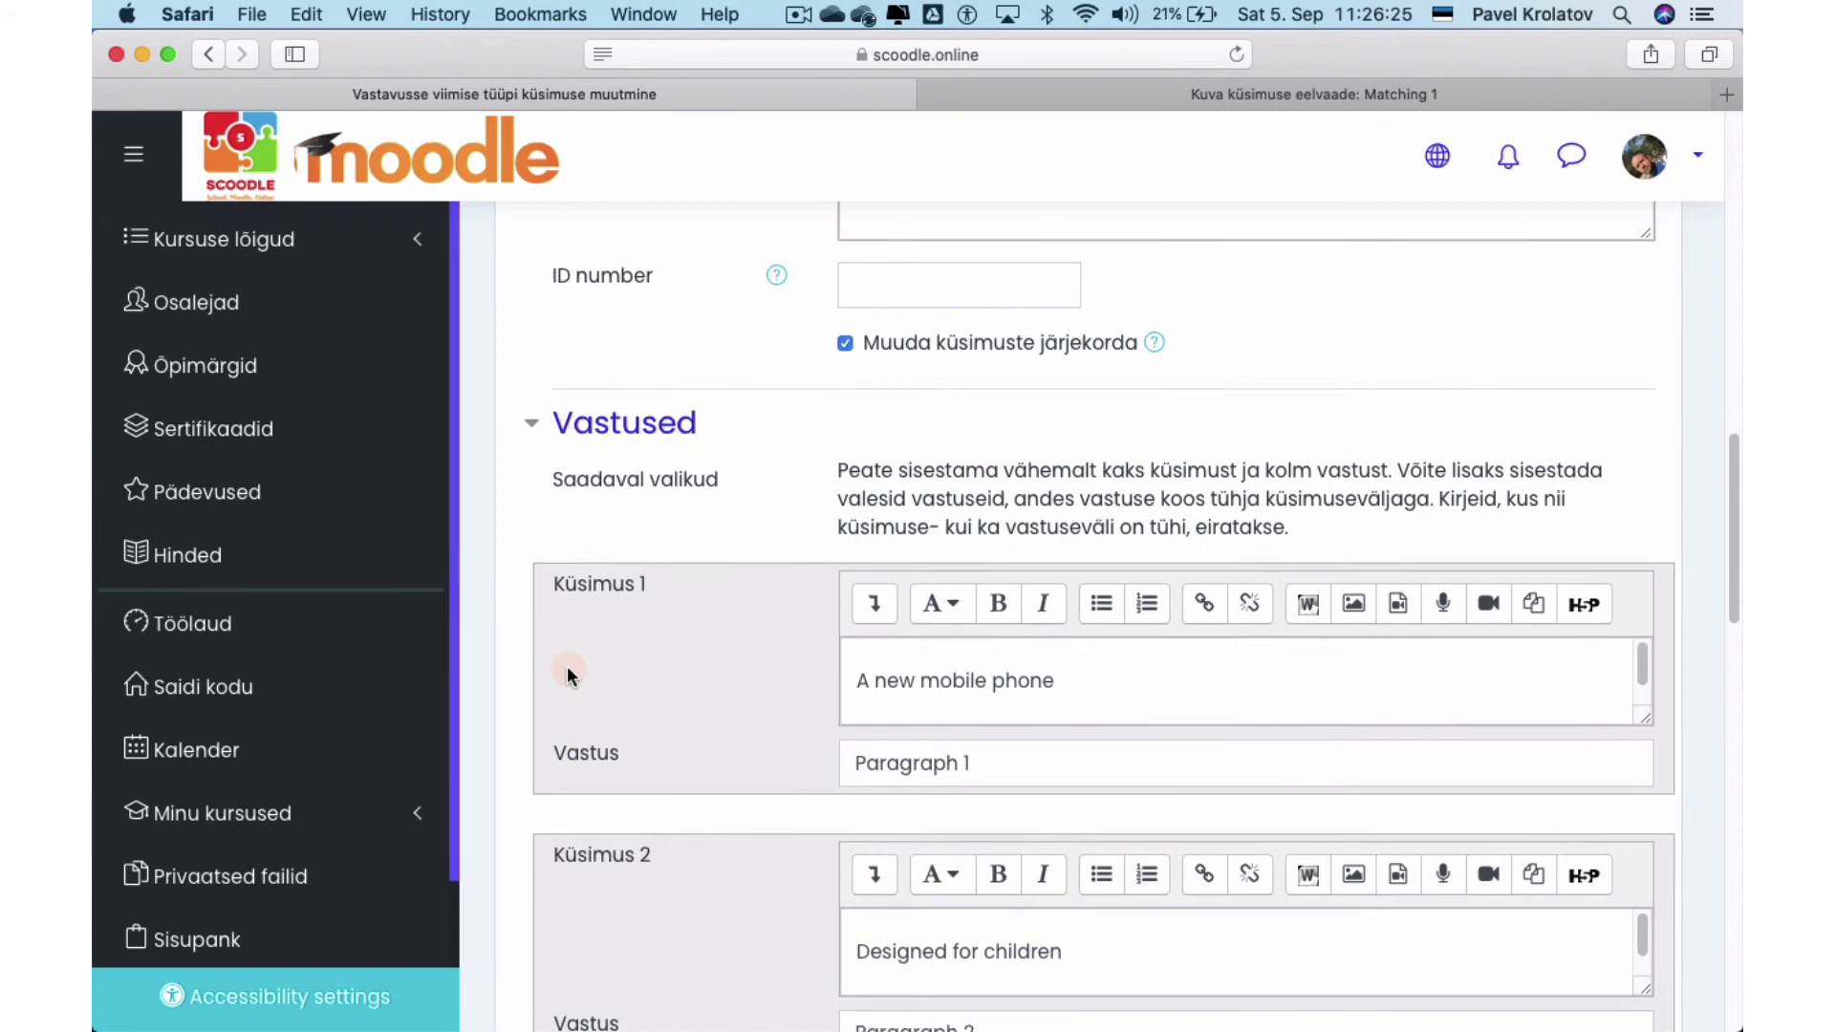
pyautogui.scroll(-1, 593, 641)
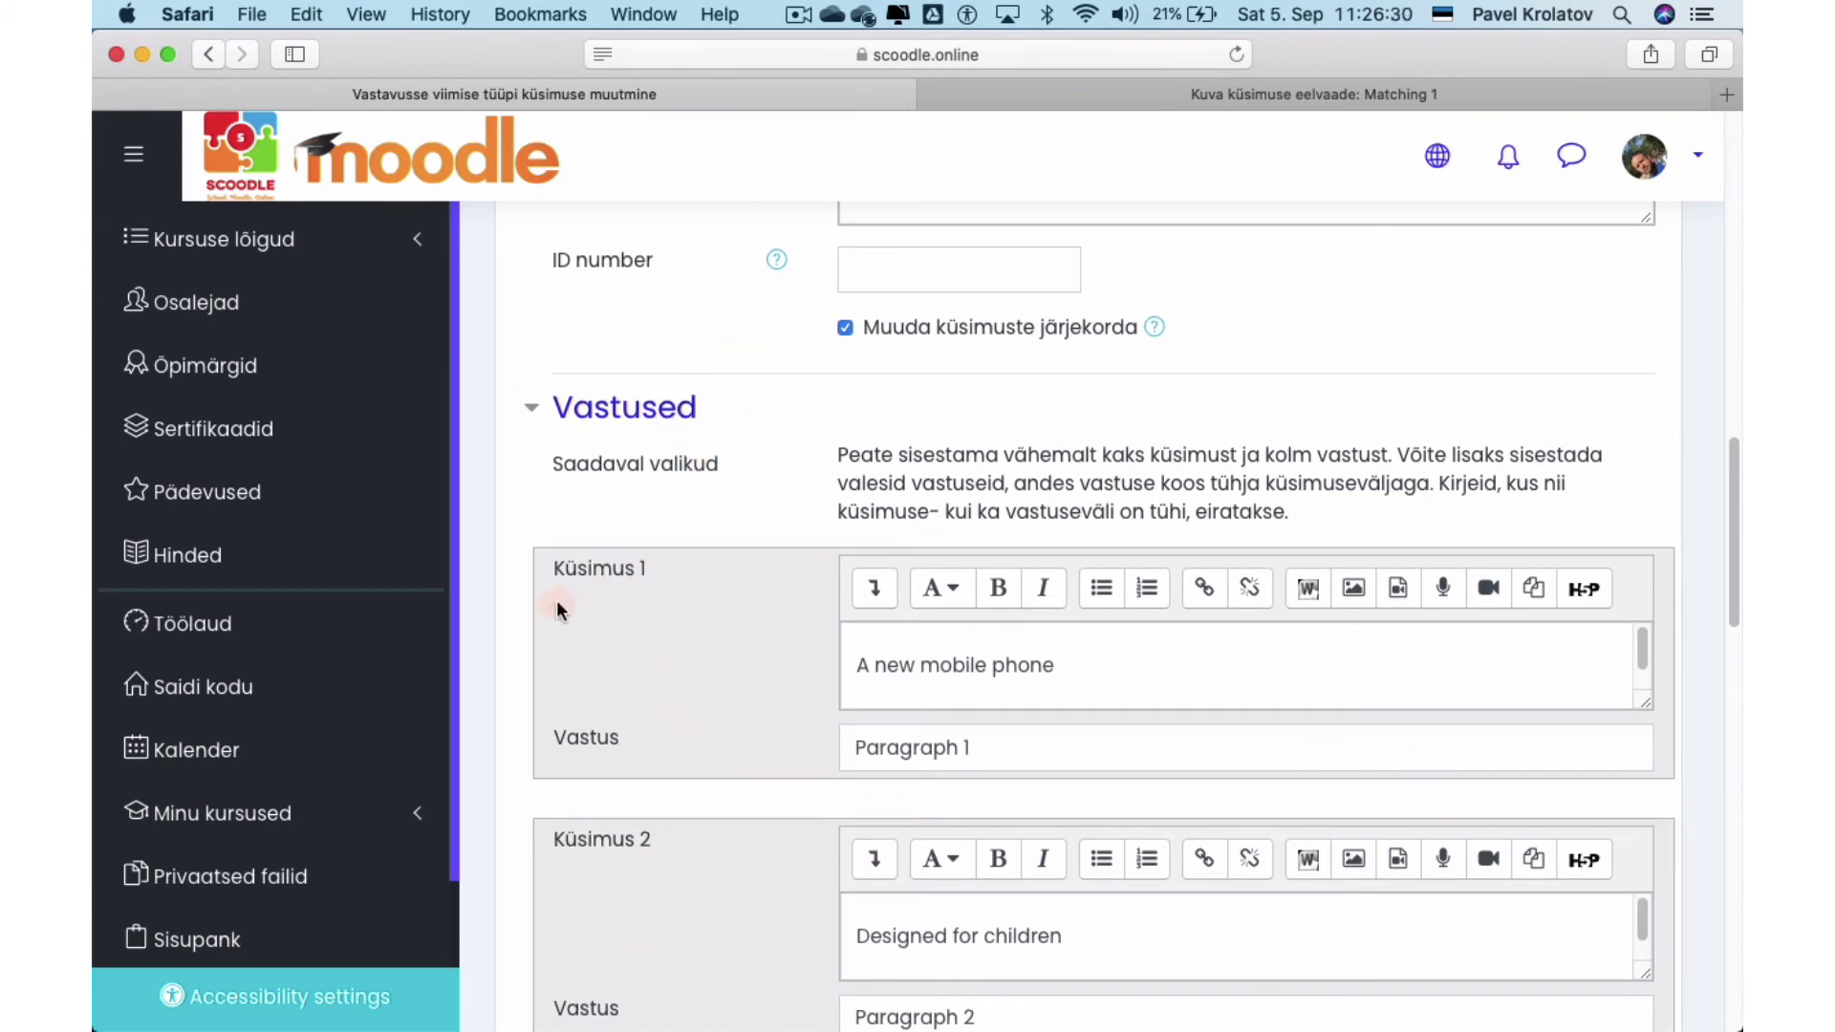
pyautogui.click(883, 667)
pyautogui.scroll(-1, 707, 673)
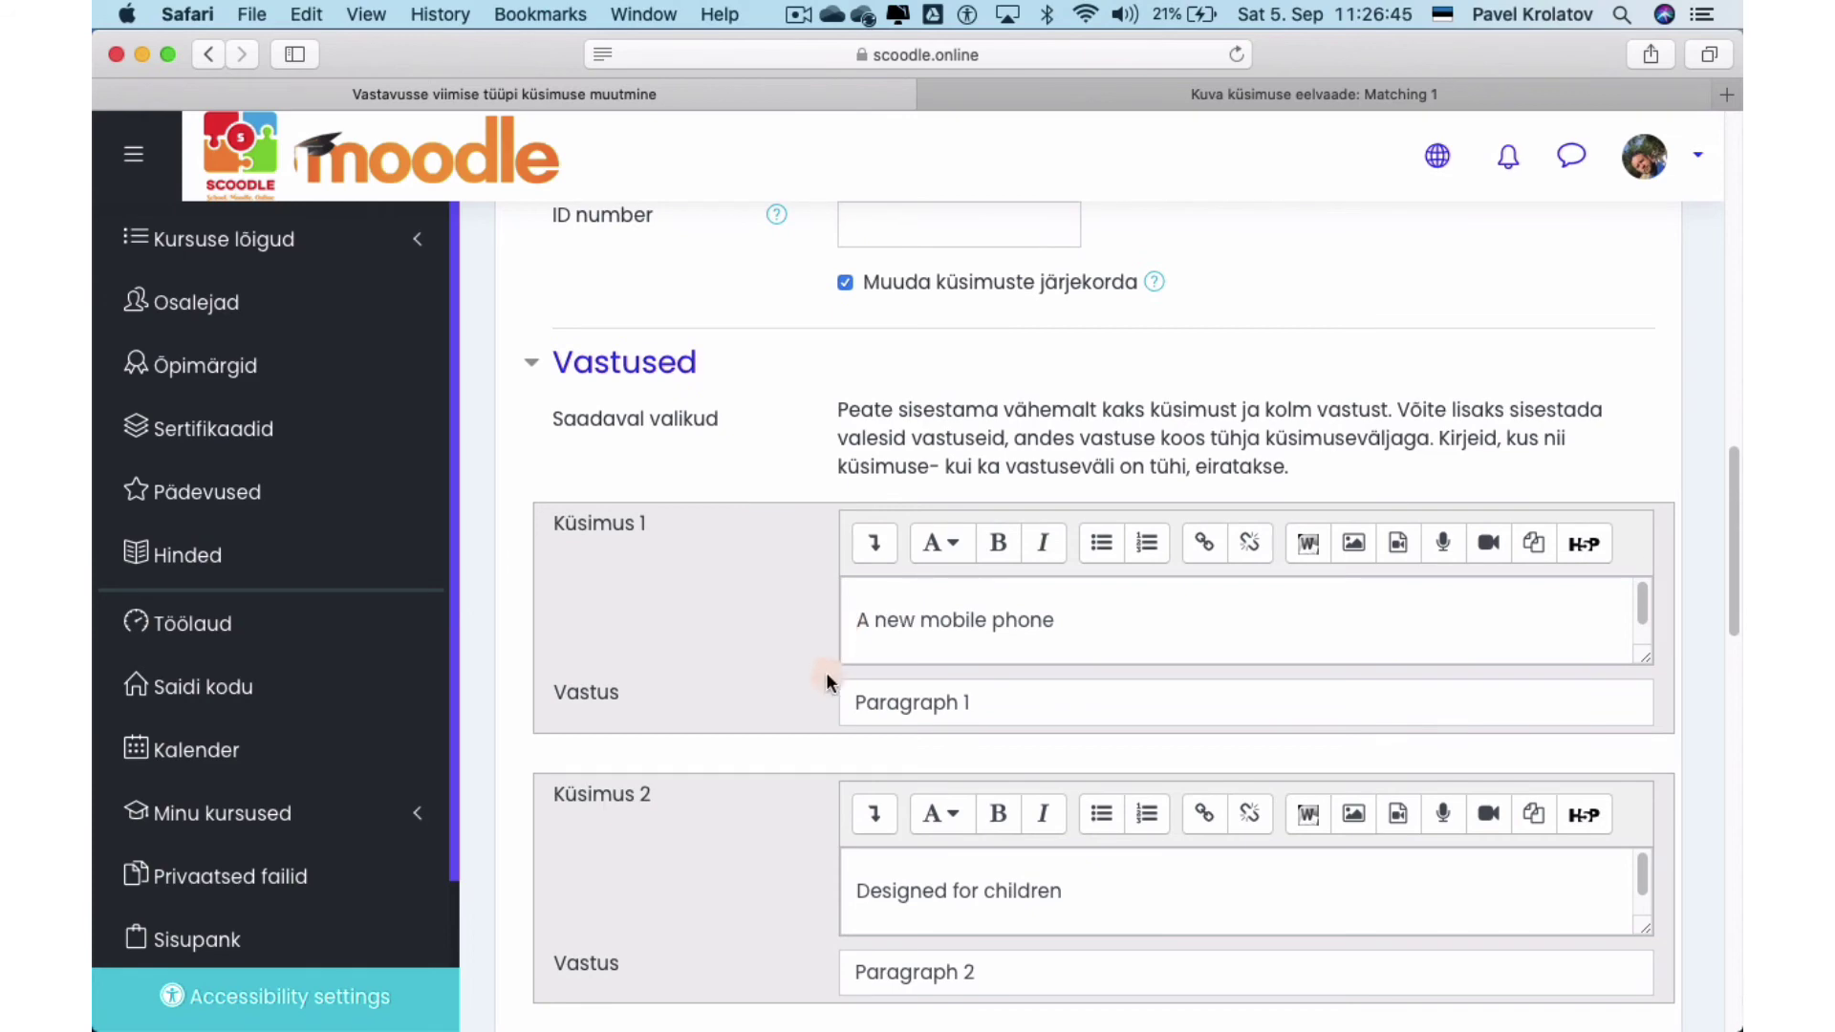
pyautogui.scroll(-5, 934, 702)
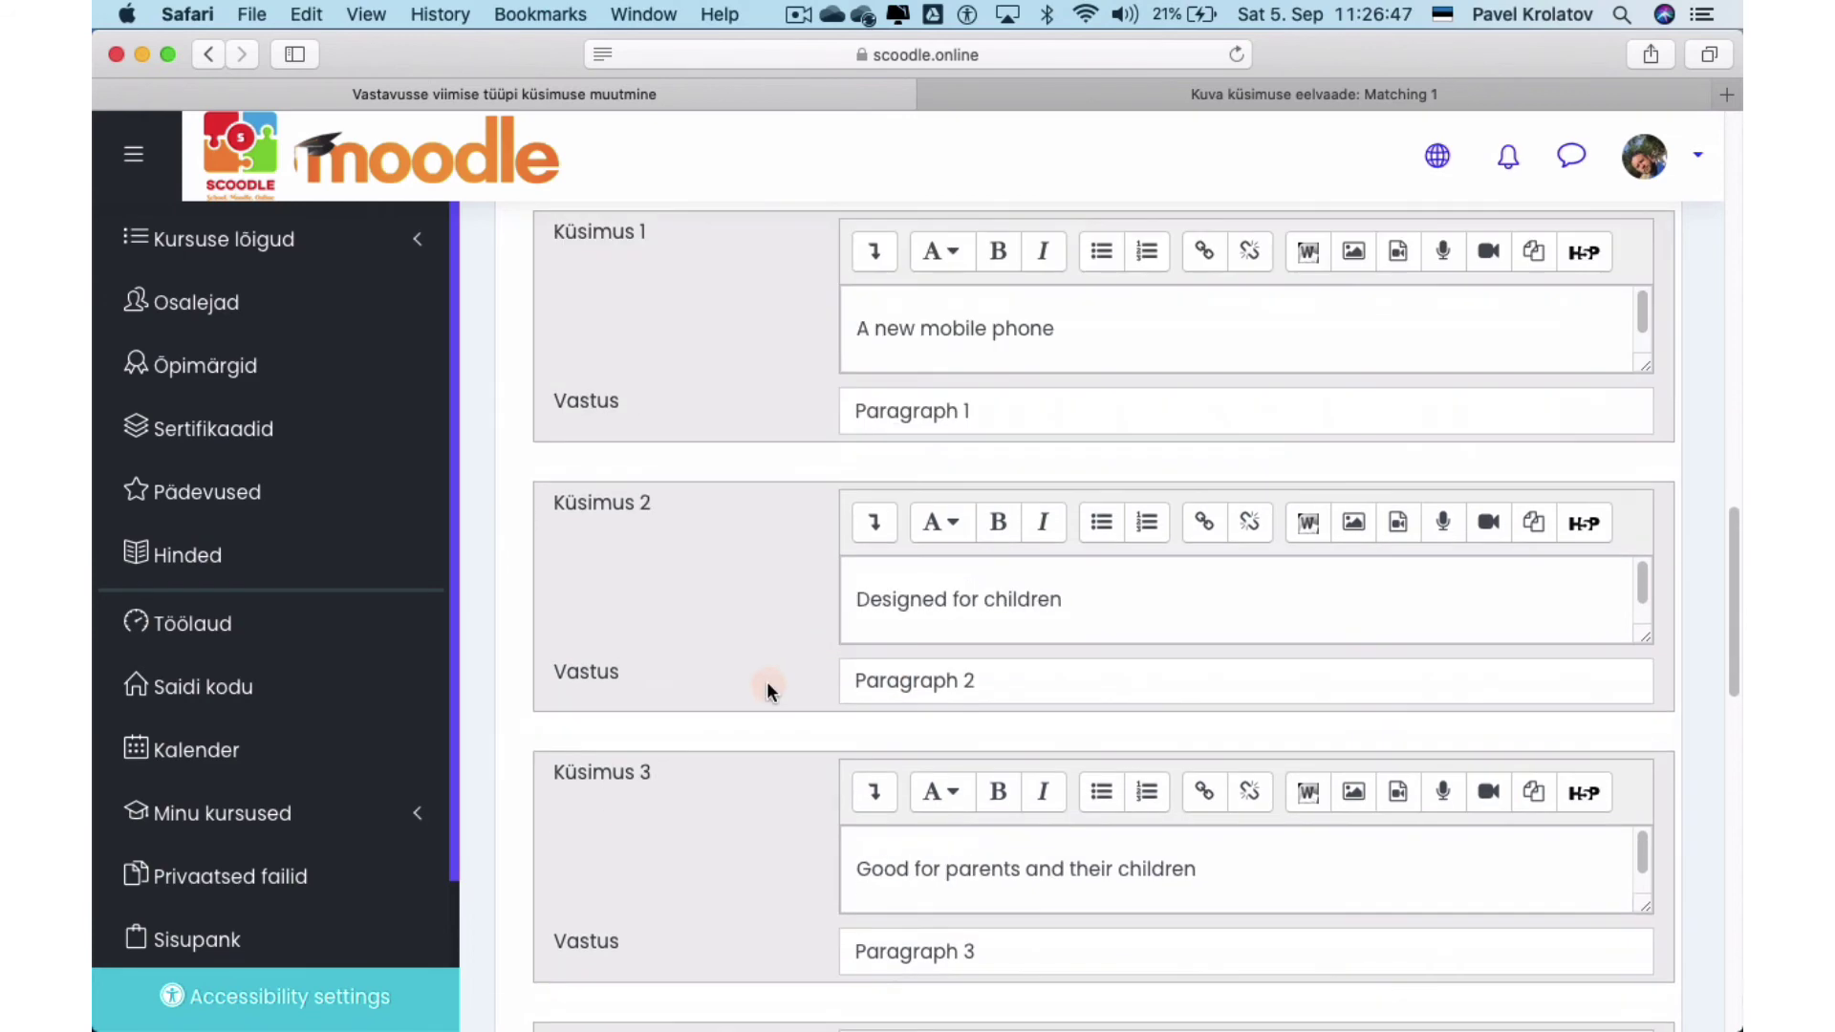
pyautogui.scroll(-10, 714, 724)
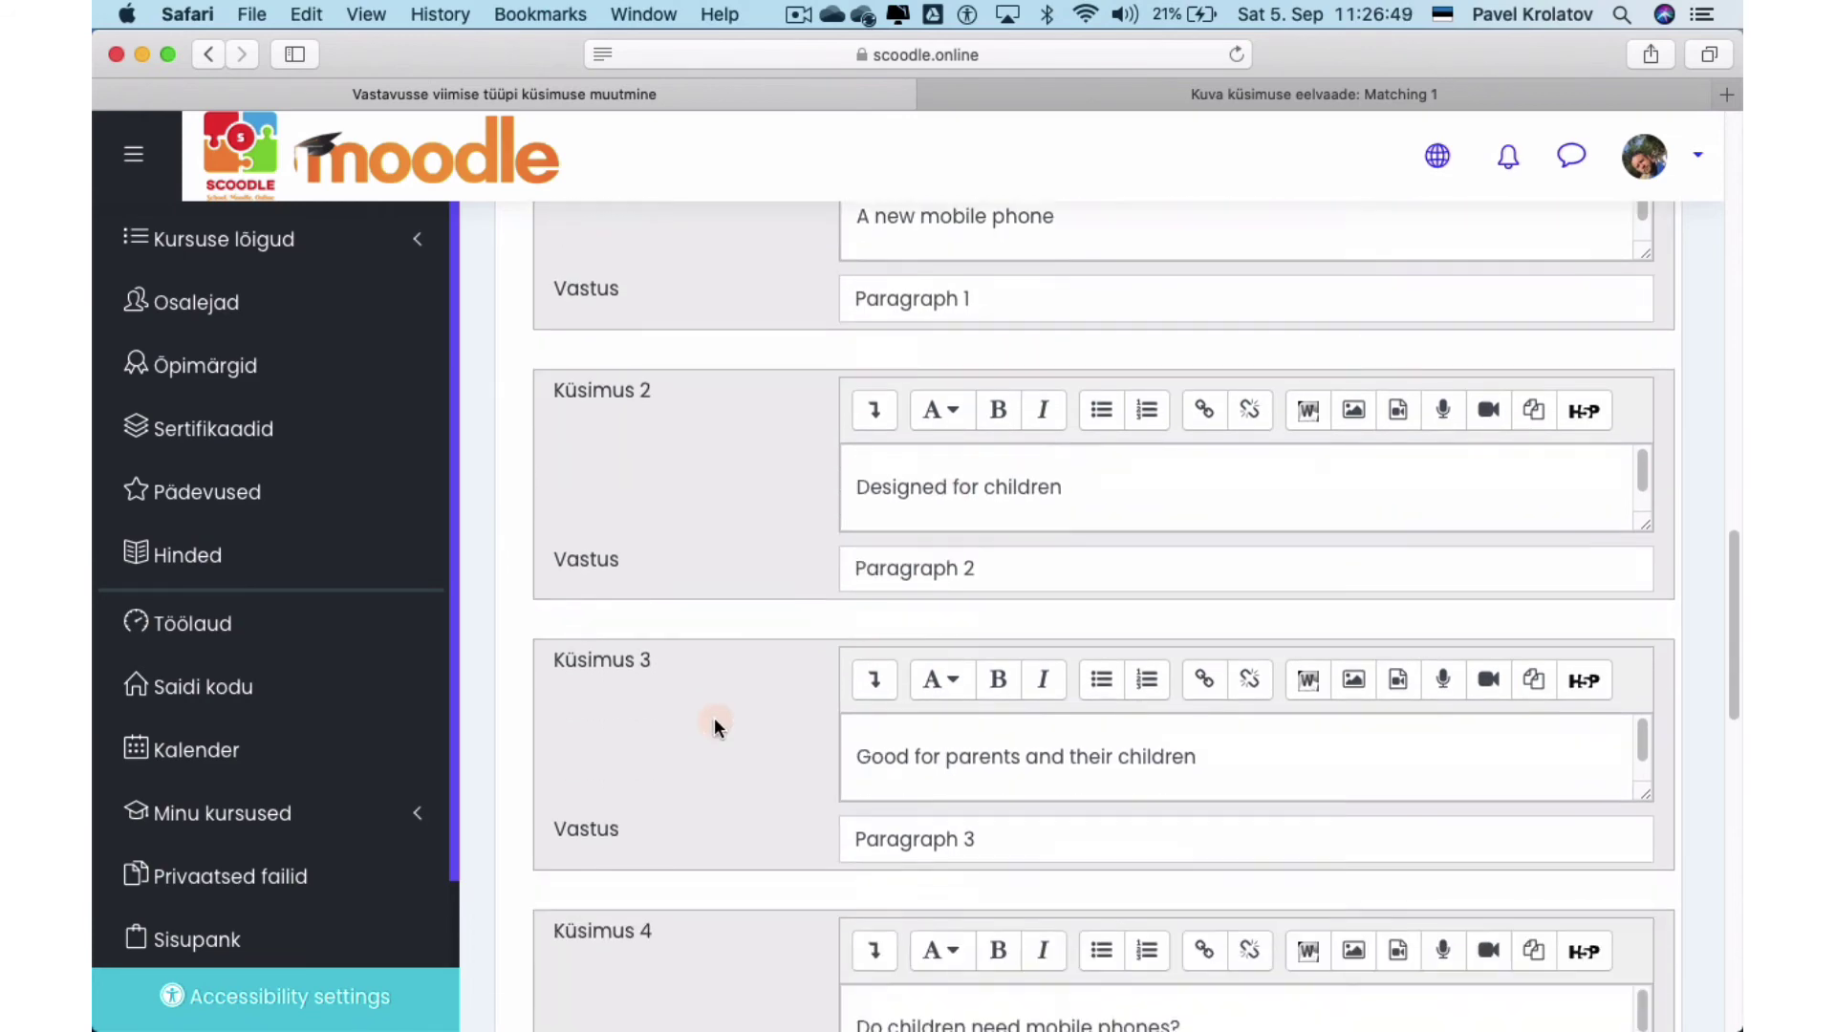
pyautogui.scroll(-6, 688, 742)
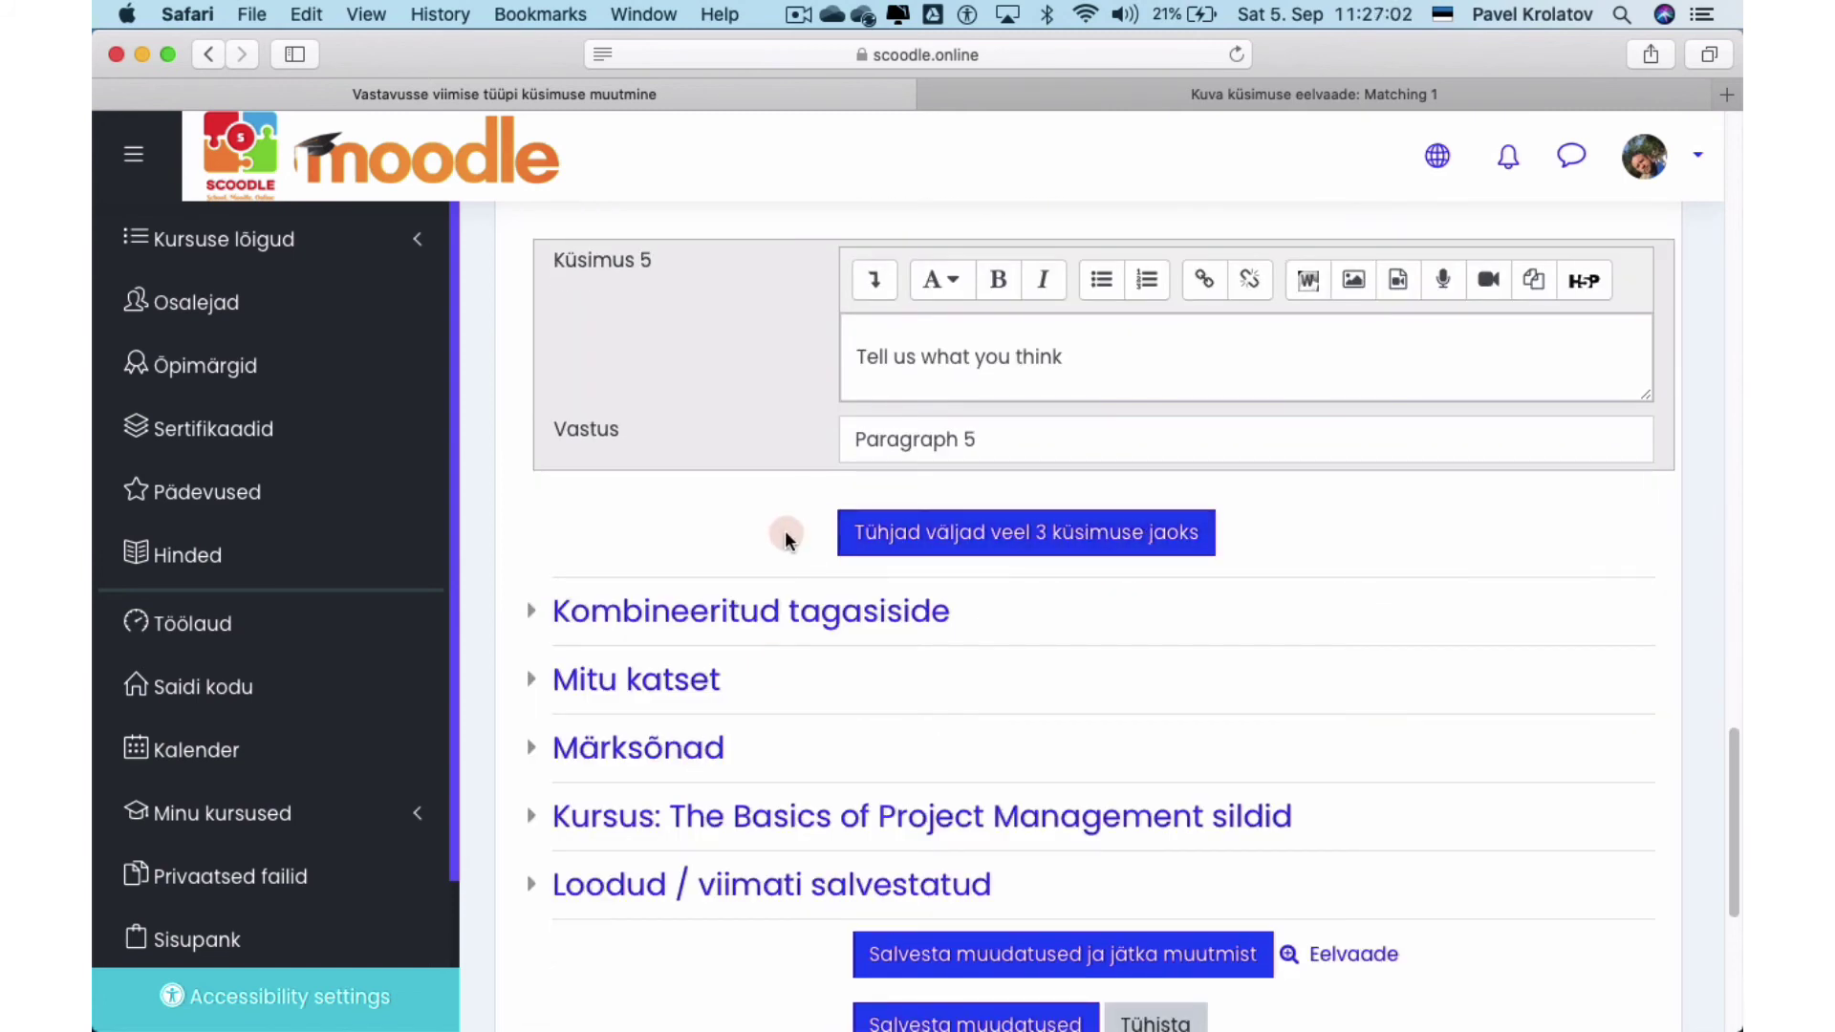
# Expand the combined feedback section (Kombineeritud tagasiside) and review the feedback texts for correct and partially correct answers.
pyautogui.click(757, 598)
pyautogui.scroll(-8, 753, 632)
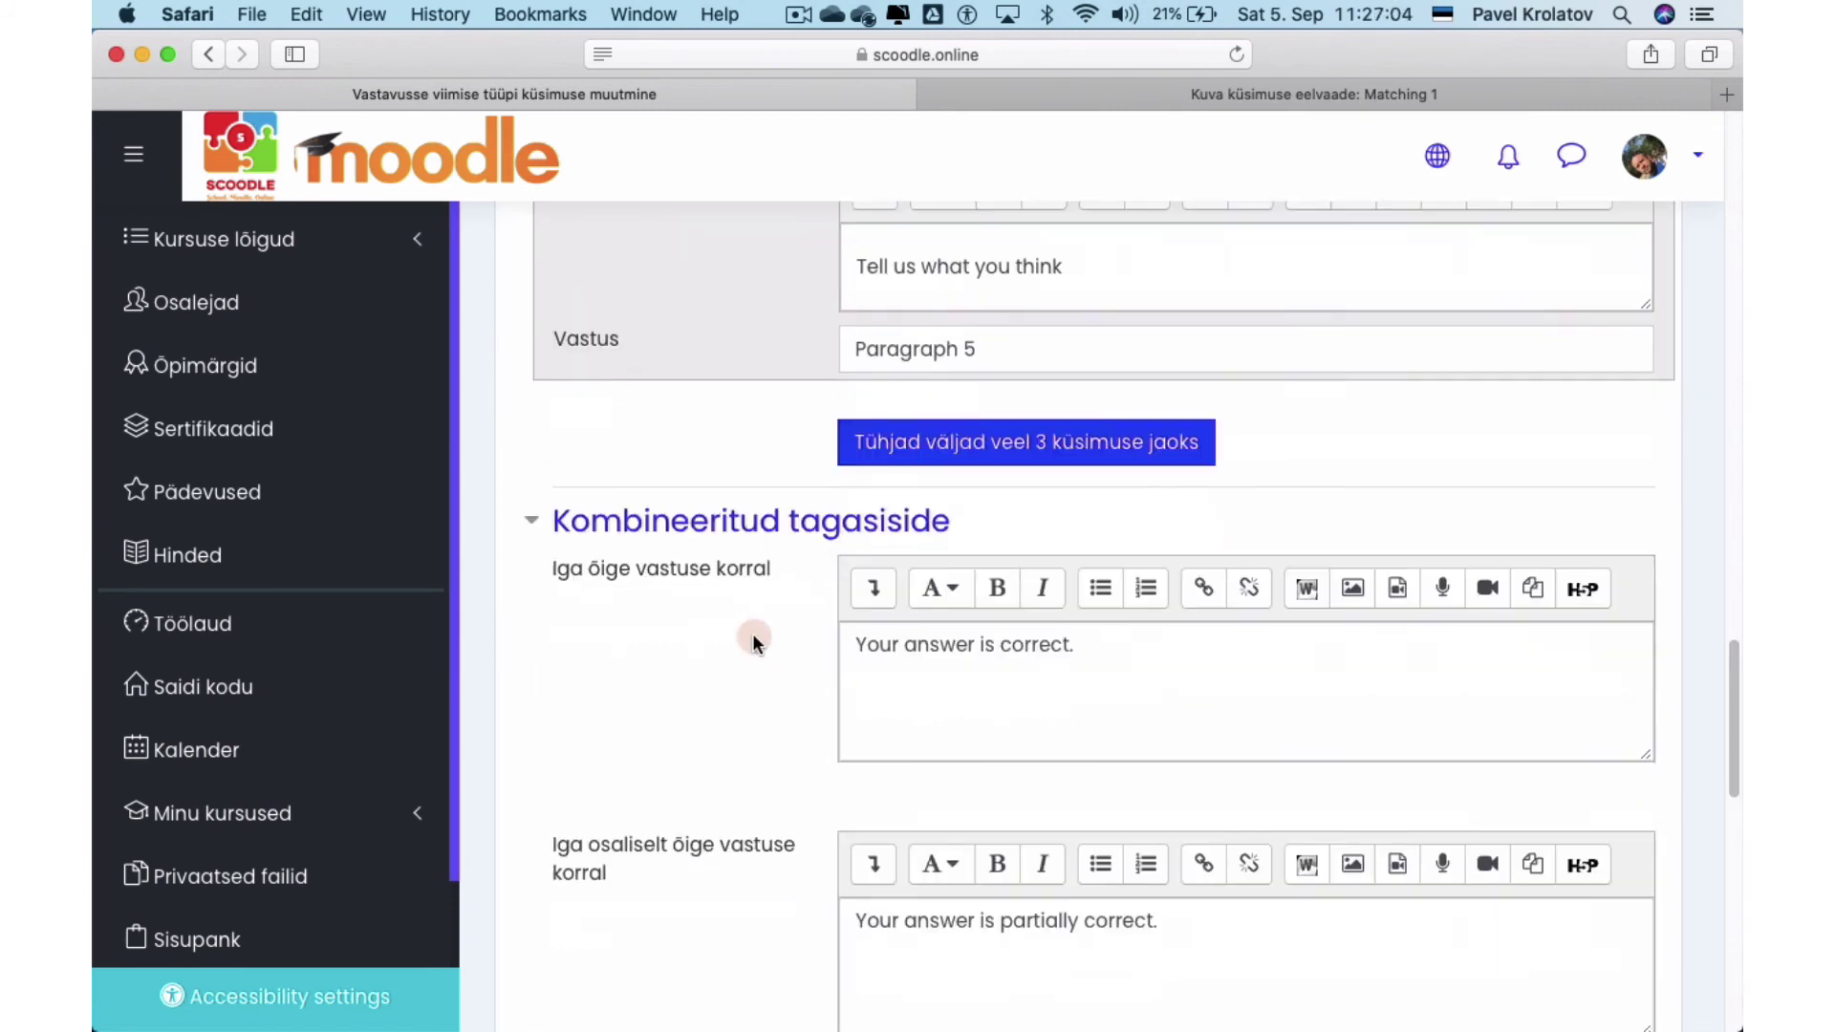
pyautogui.scroll(-5, 753, 644)
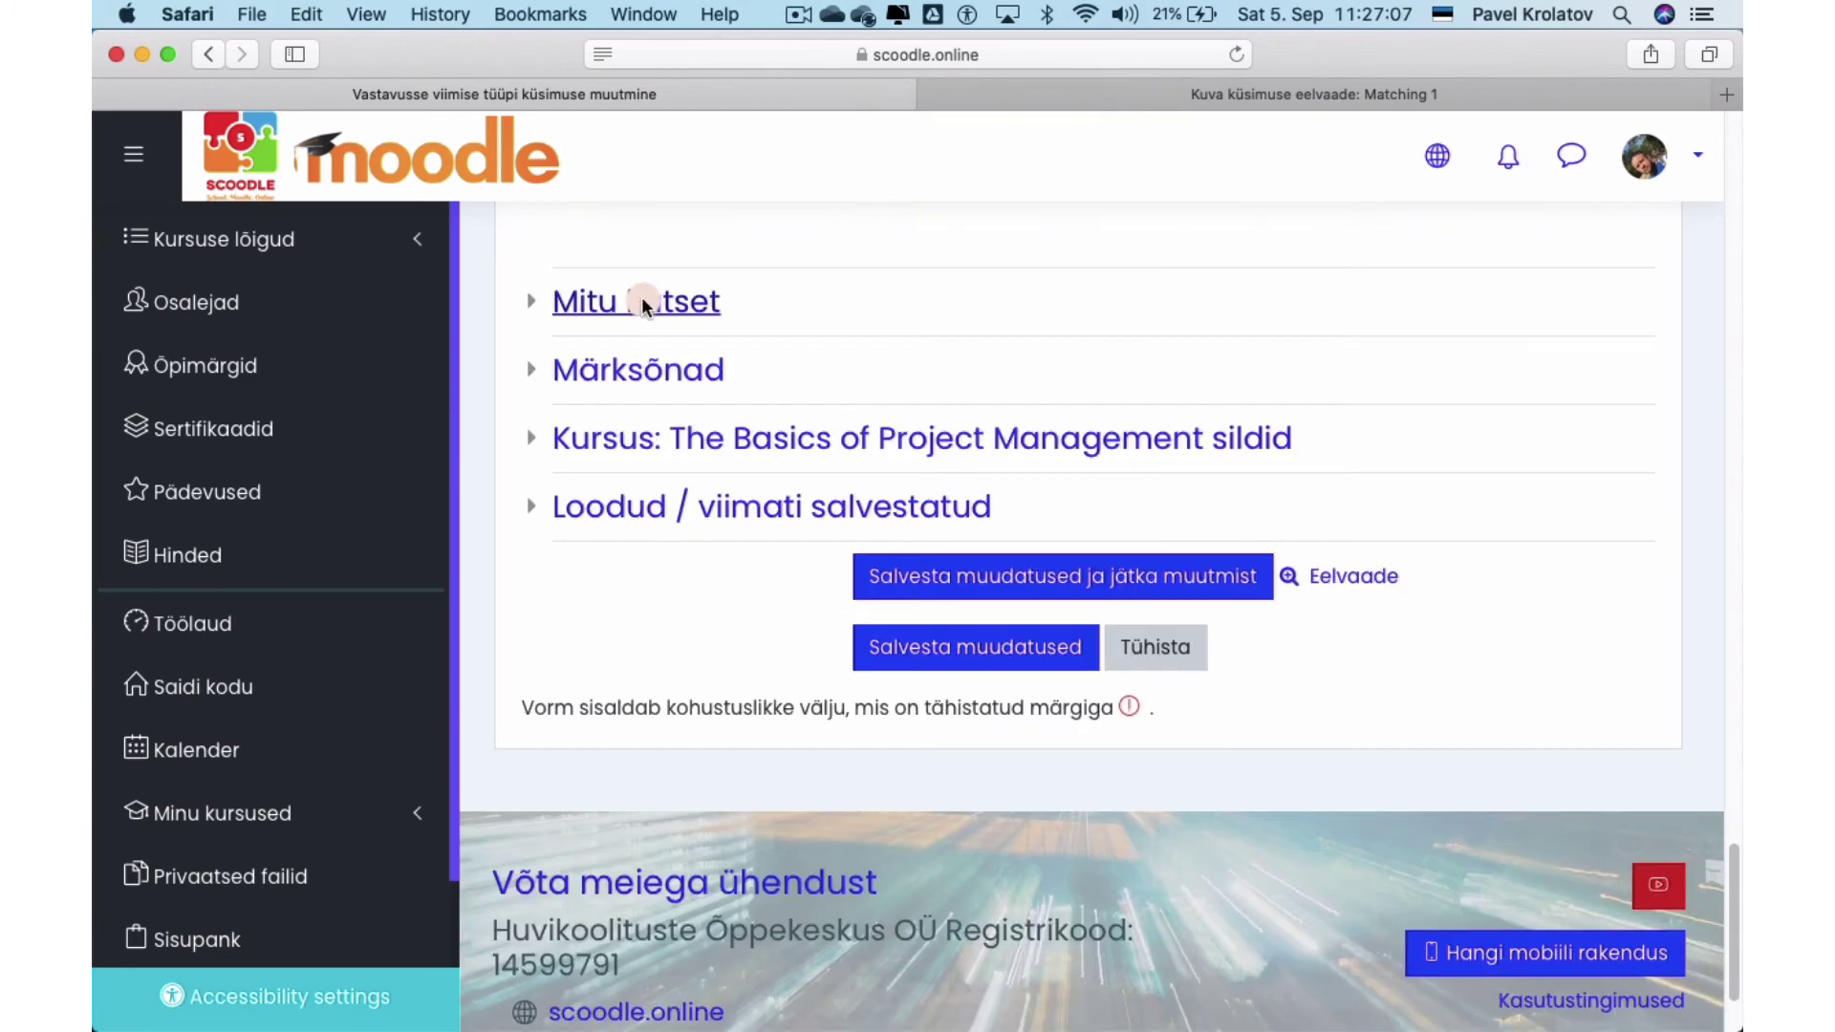
# Expand the multiple tries section (Mitu katset) and set the penalty for each incorrect try to 50%.
pyautogui.click(640, 298)
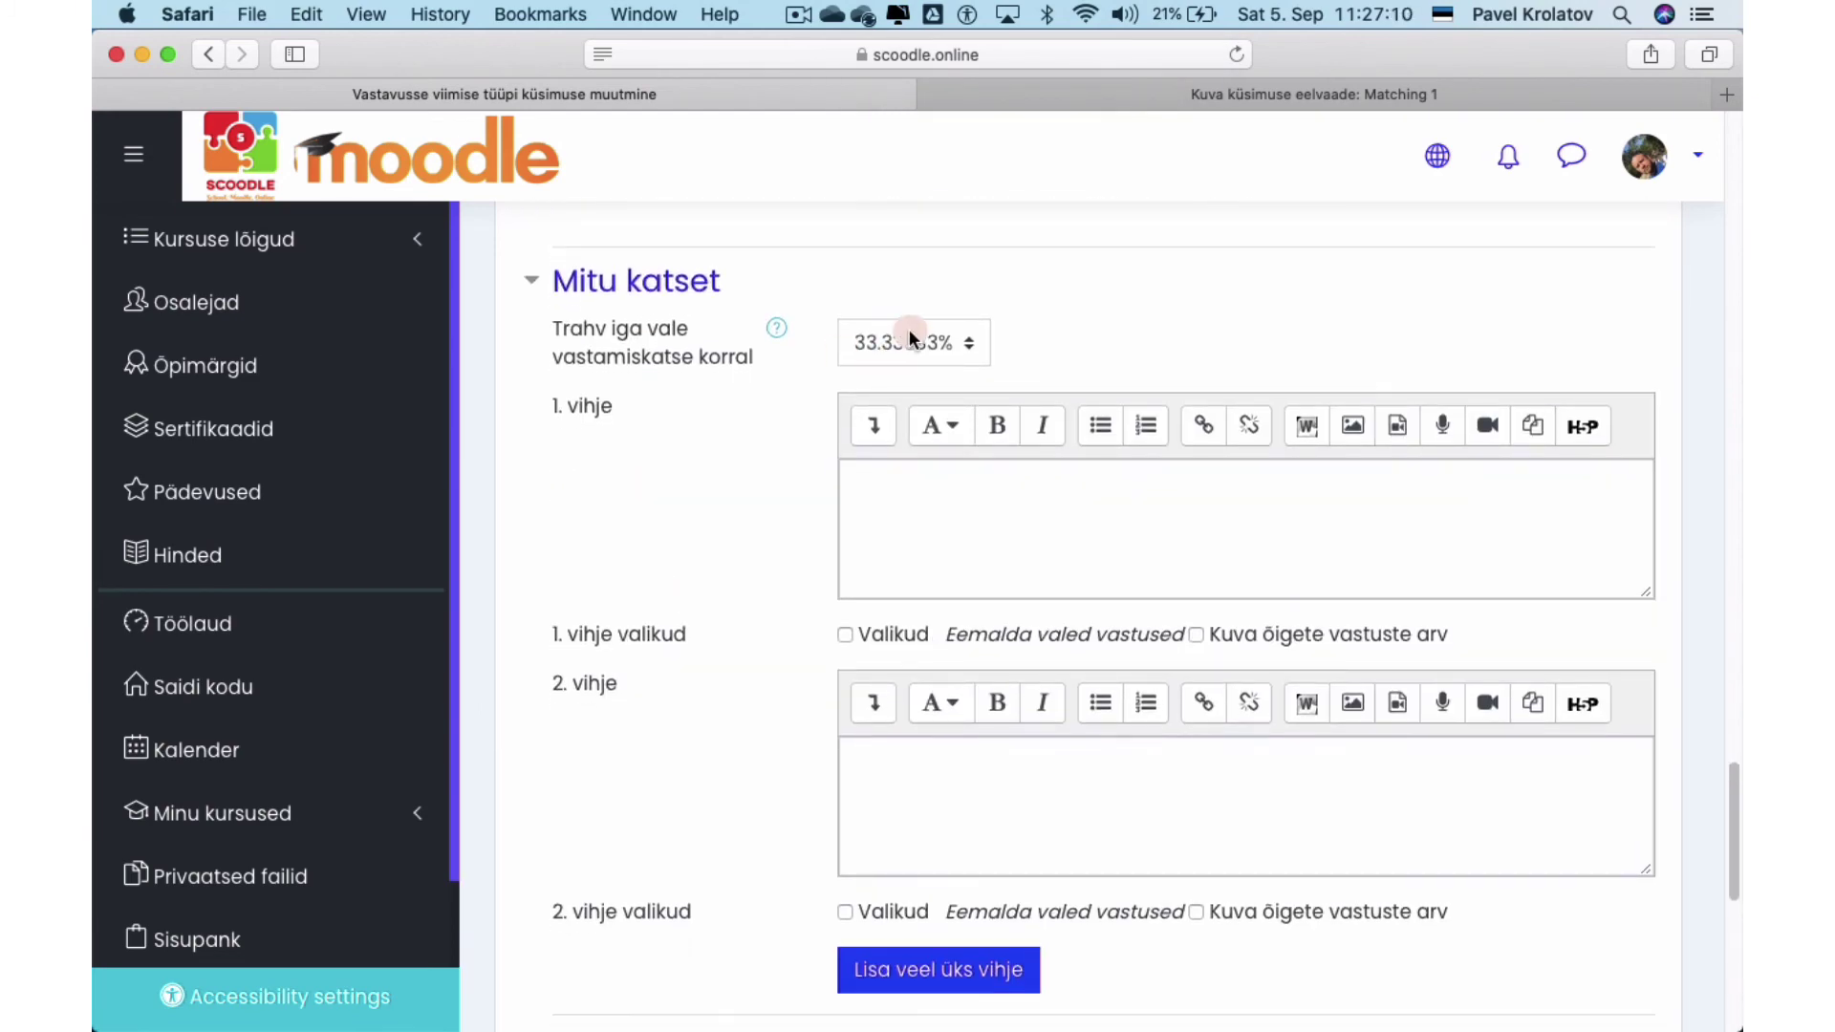
pyautogui.click(908, 329)
pyautogui.click(909, 329)
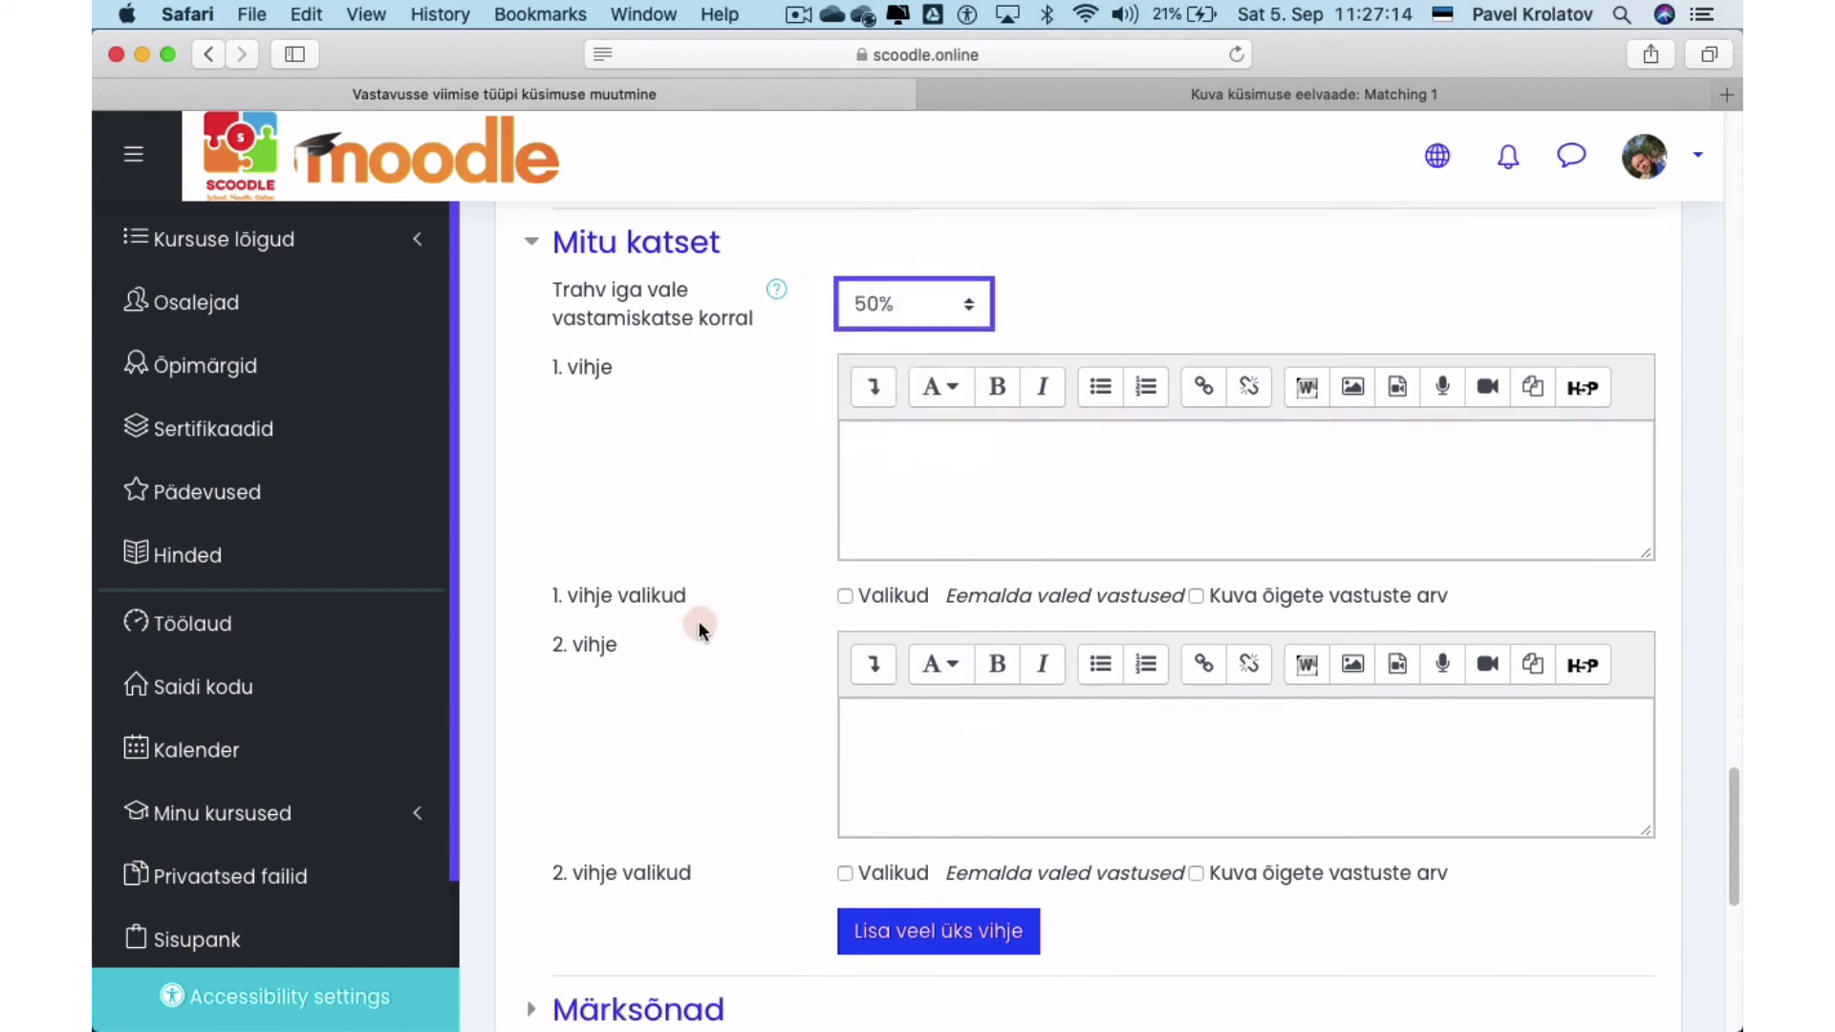
# Expand the question tags (Märksõnad) and the course tags for The Basics of Project Management, and review both sections.
pyautogui.scroll(-7, 697, 621)
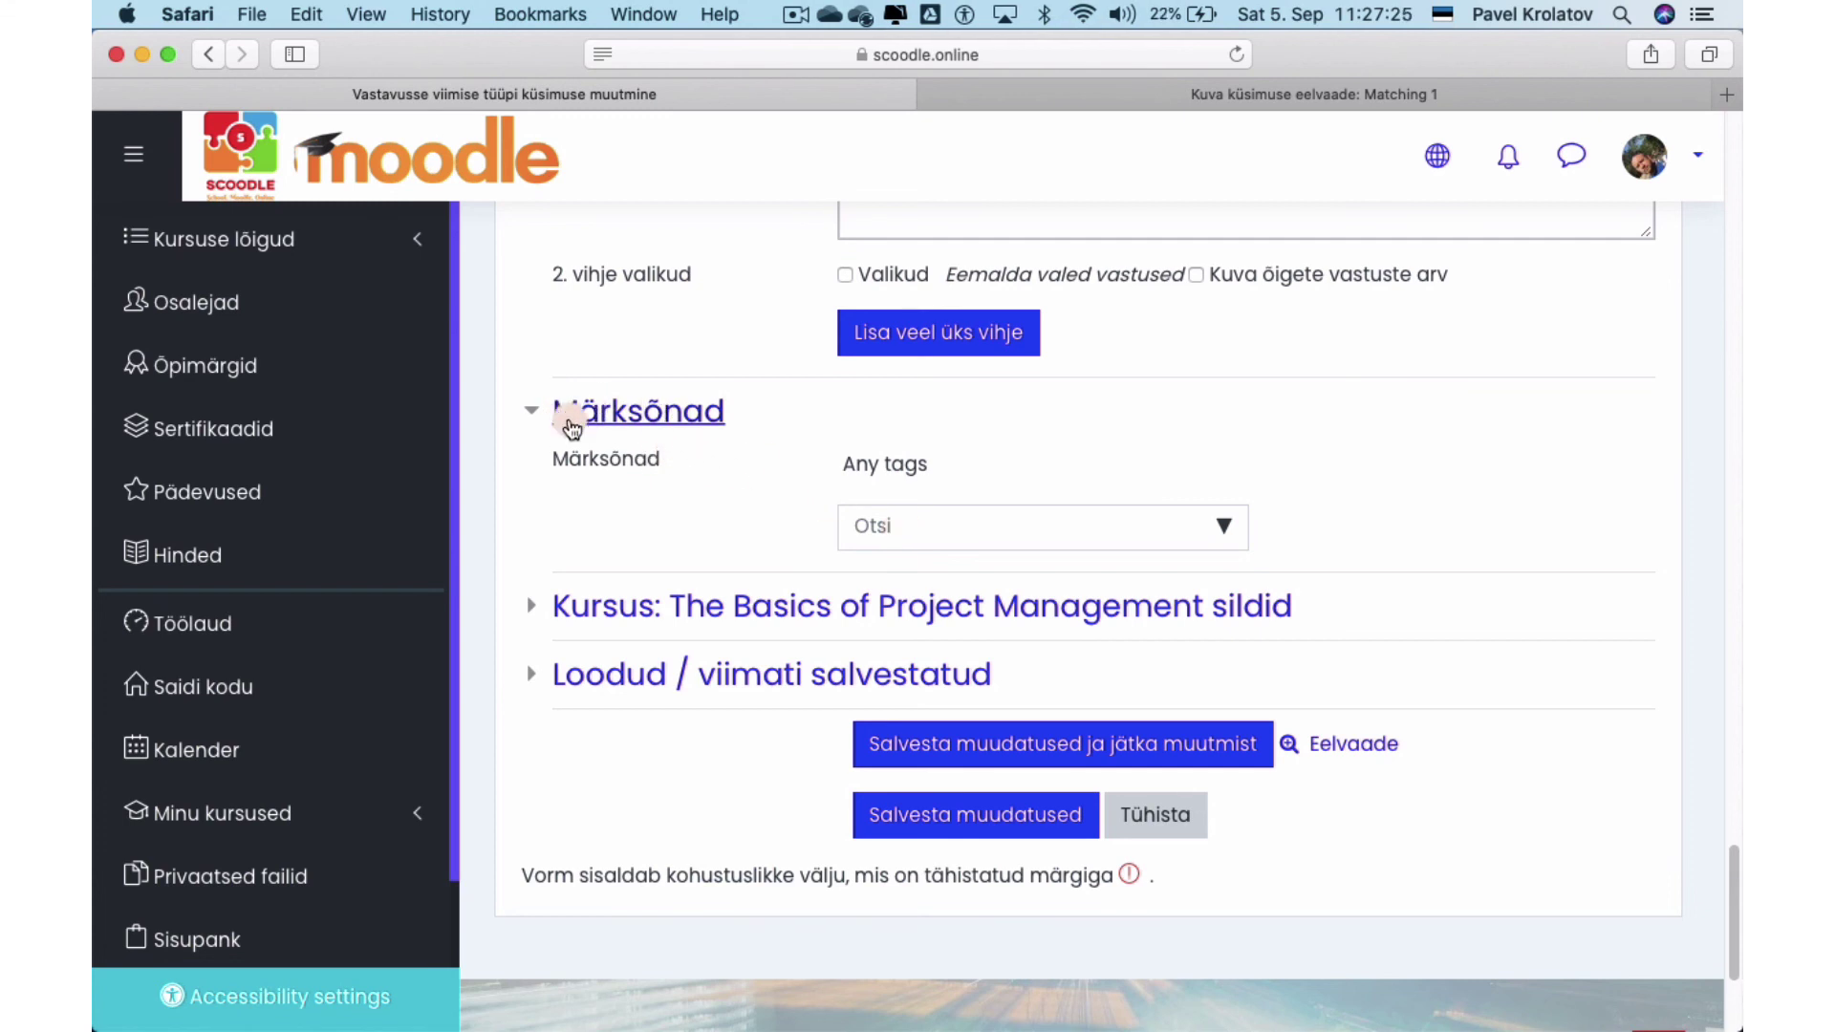
pyautogui.scroll(-1, 707, 516)
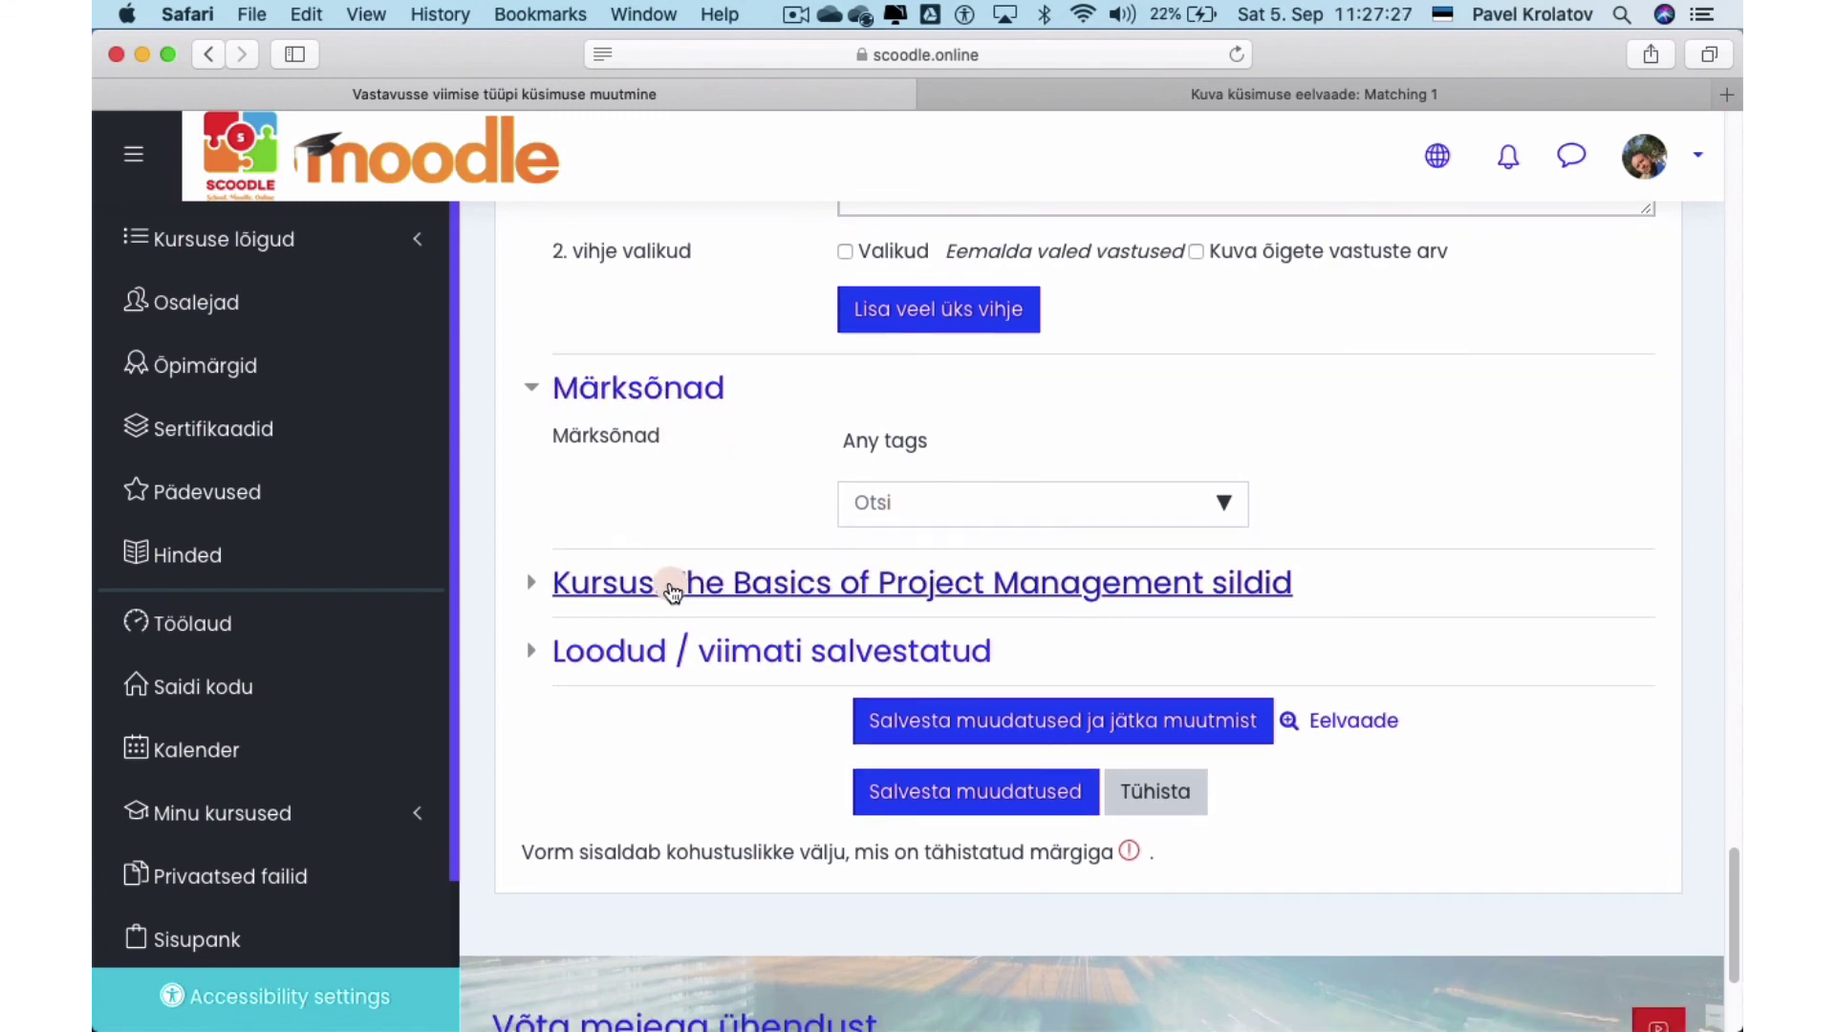
pyautogui.click(582, 586)
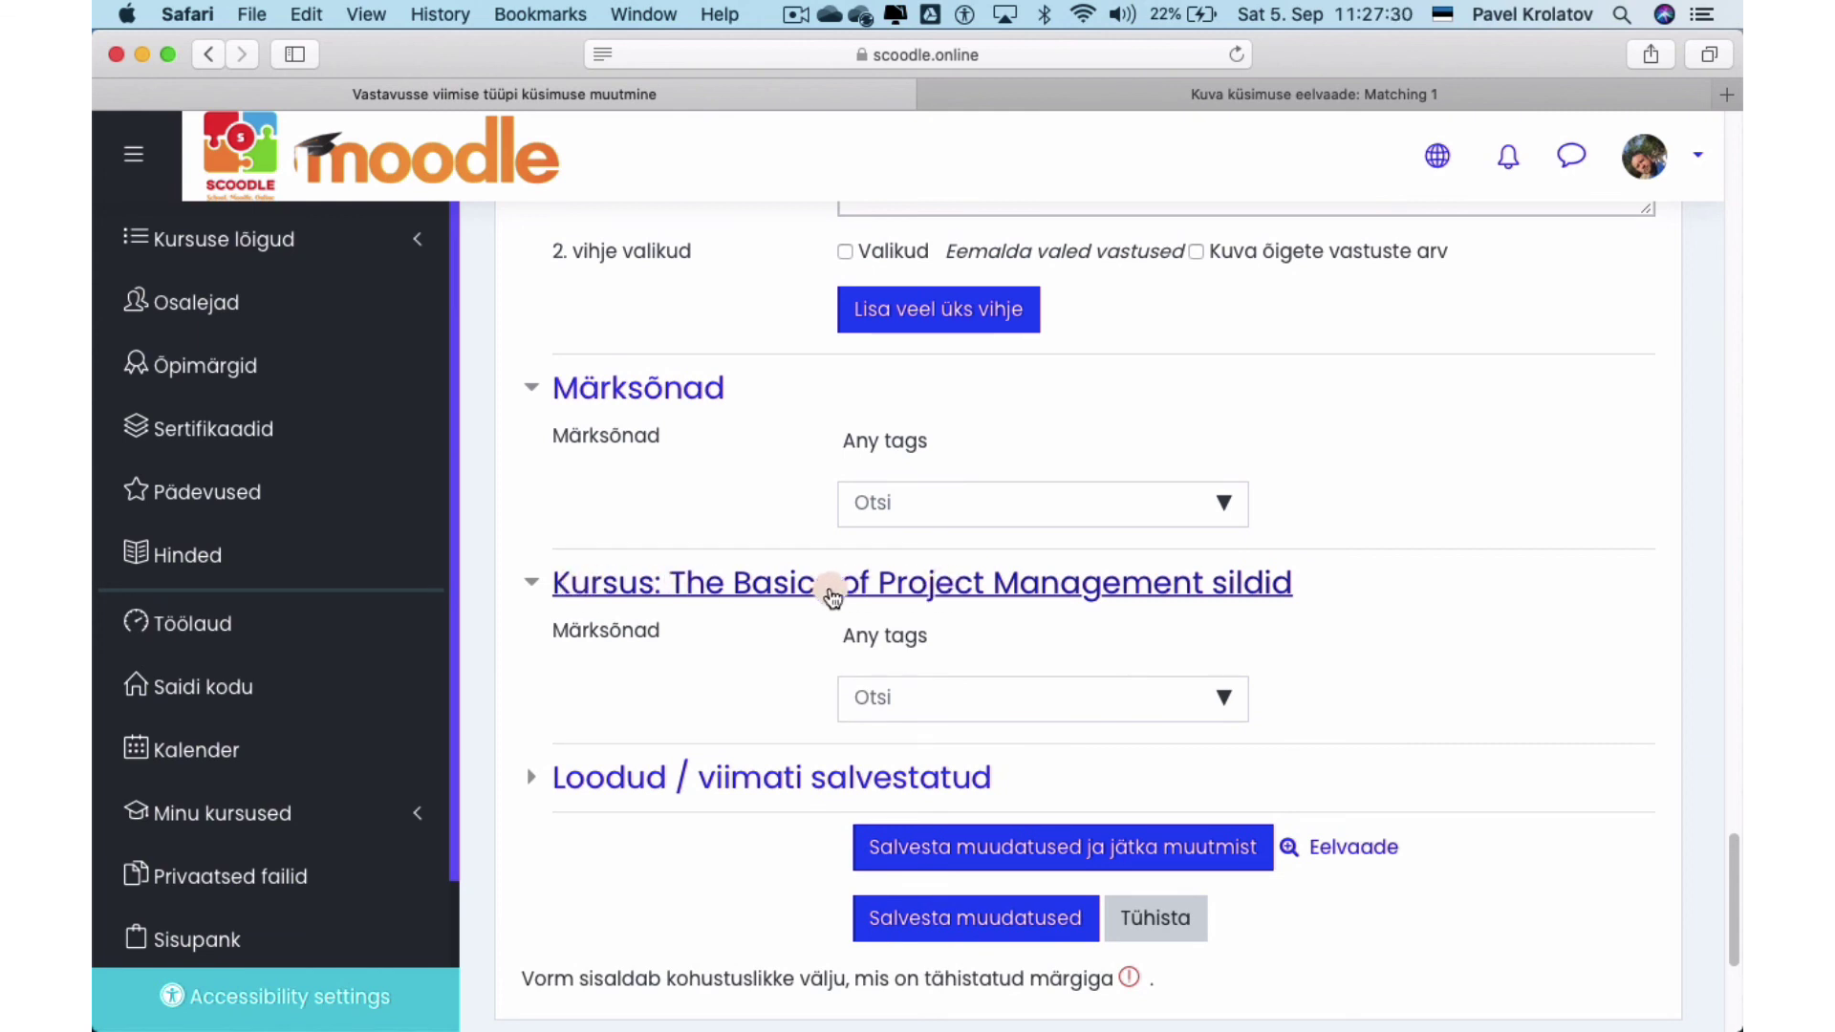
pyautogui.scroll(-5, 702, 647)
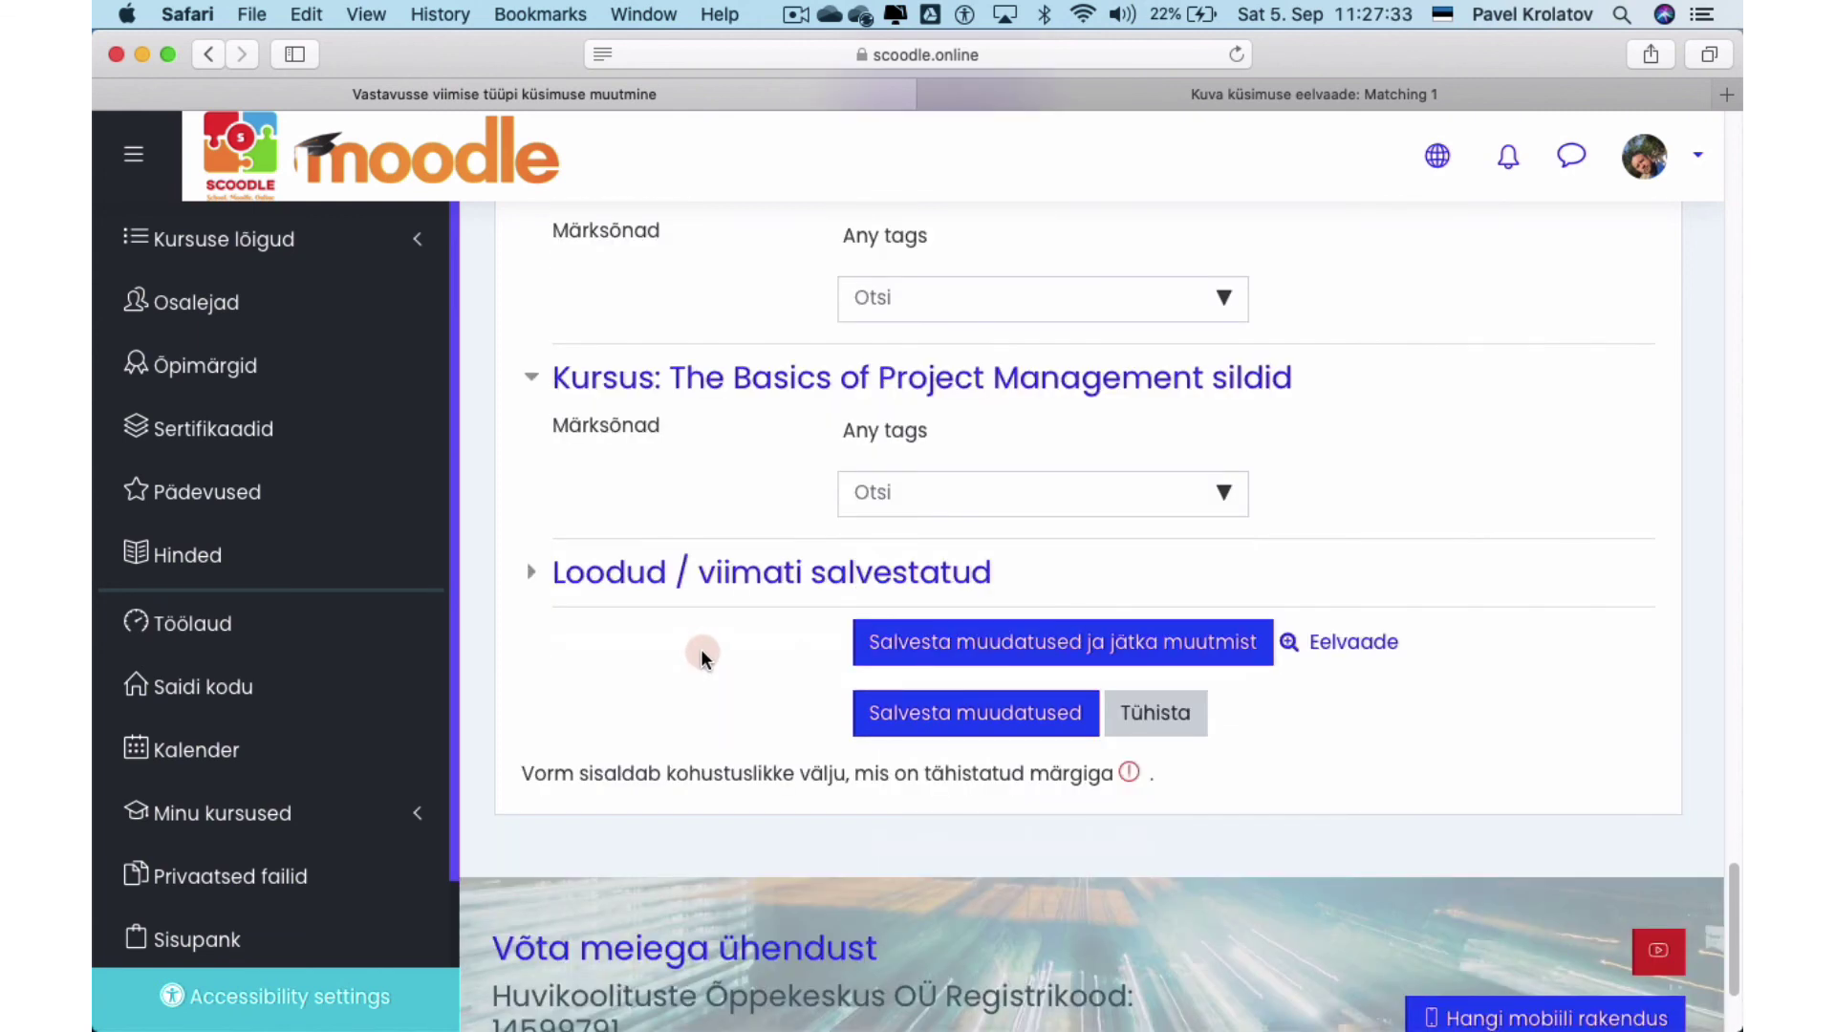